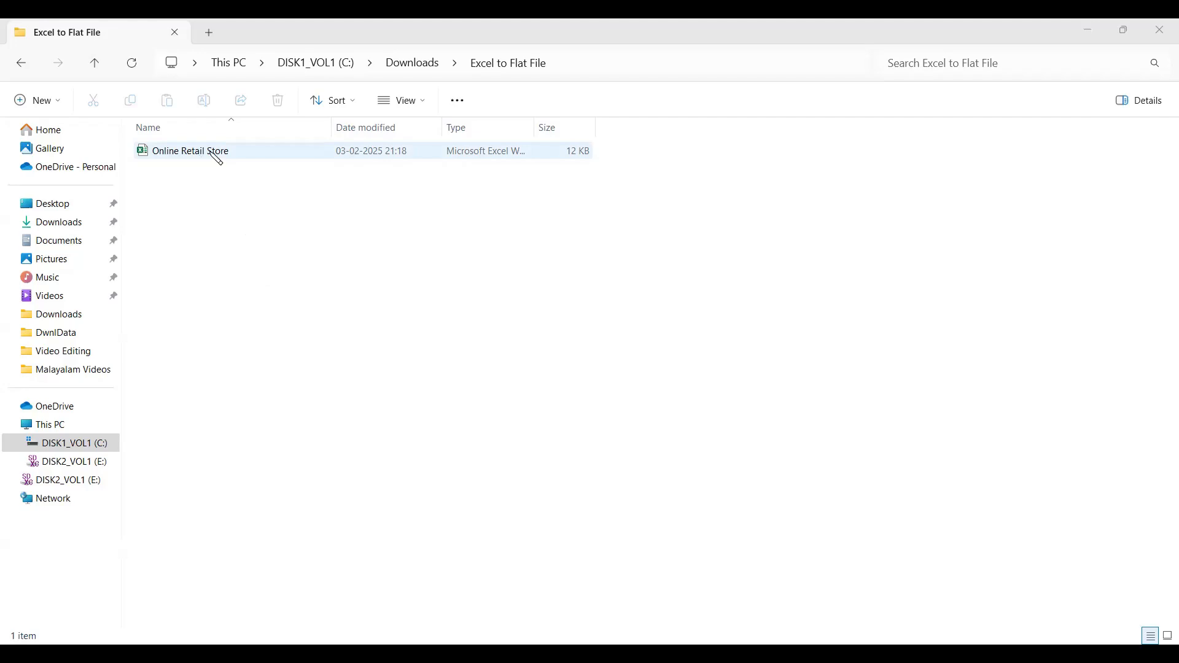
- Open the Online Retail Store workbook and examine its Customer, Order Details and Product sheets
double_click(215, 158)
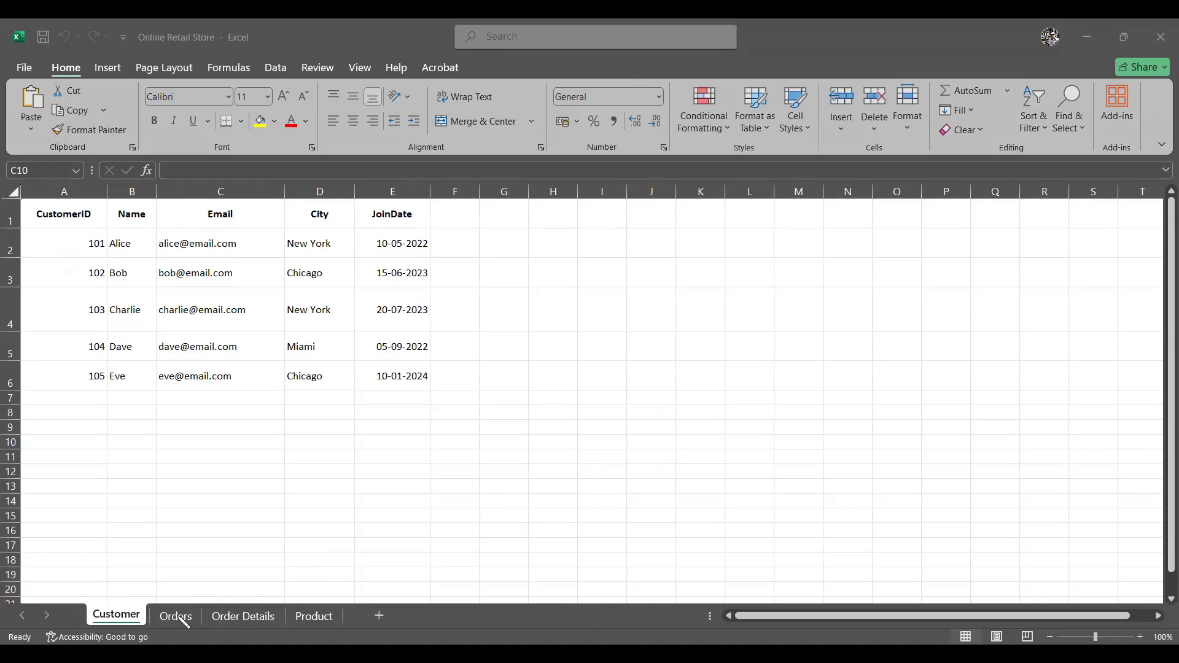
left_click(246, 618)
left_click(314, 616)
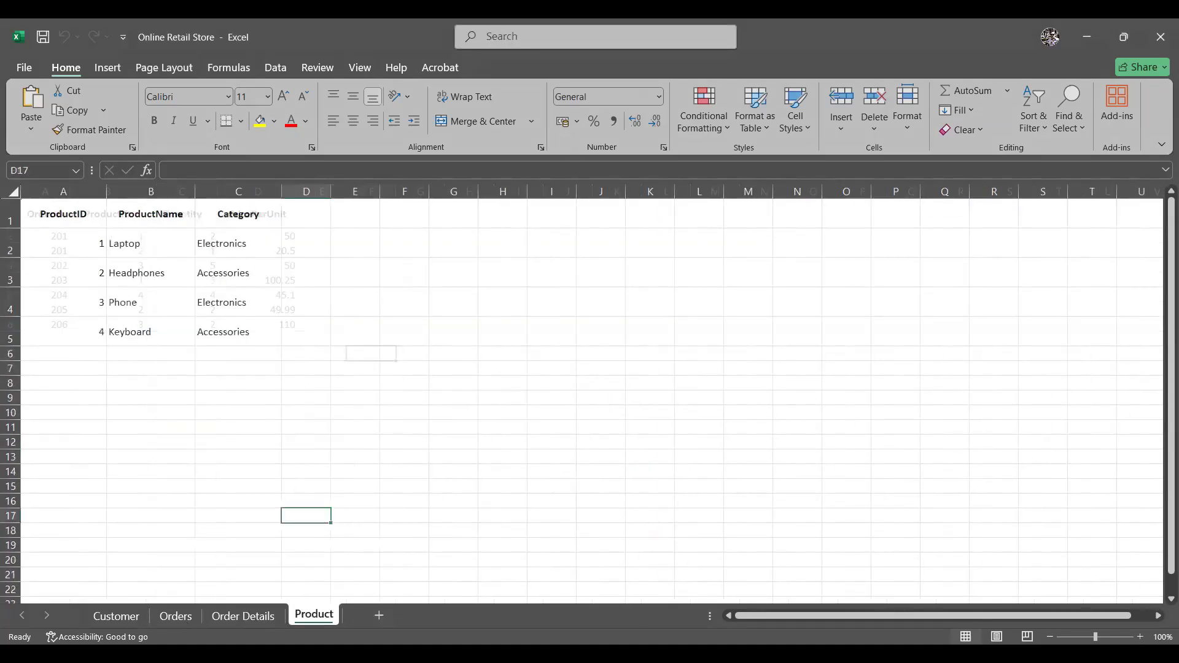
left_click(116, 616)
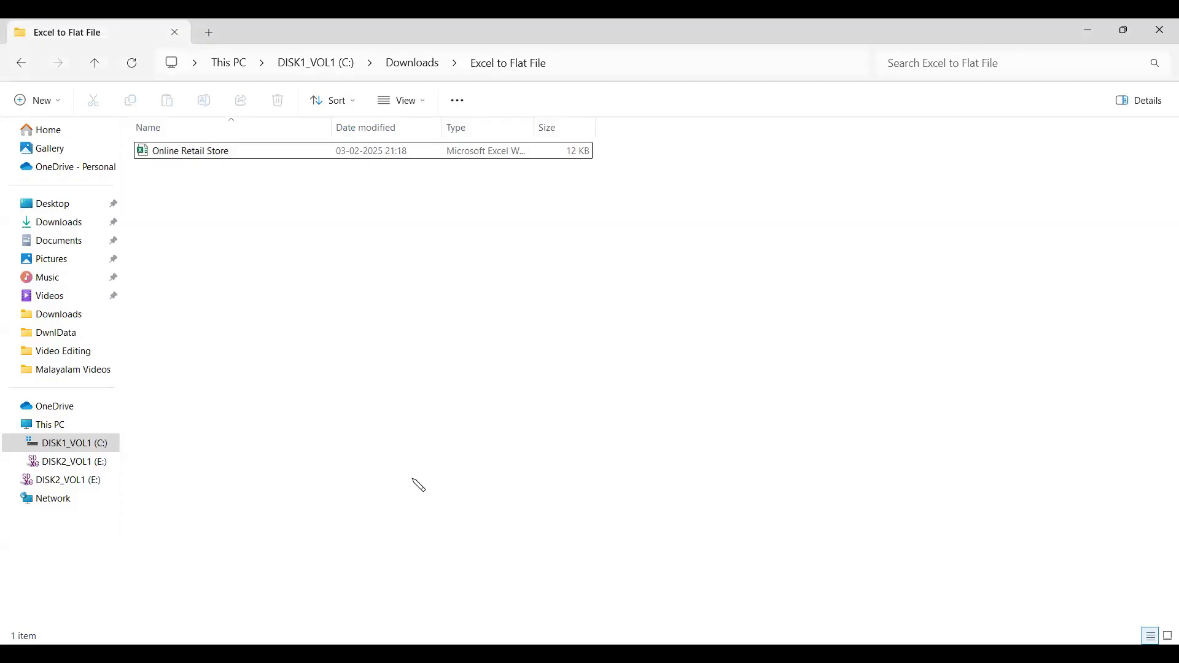
- Create a new text document named Output in the Excel to Flat File folder
right_click(412, 464)
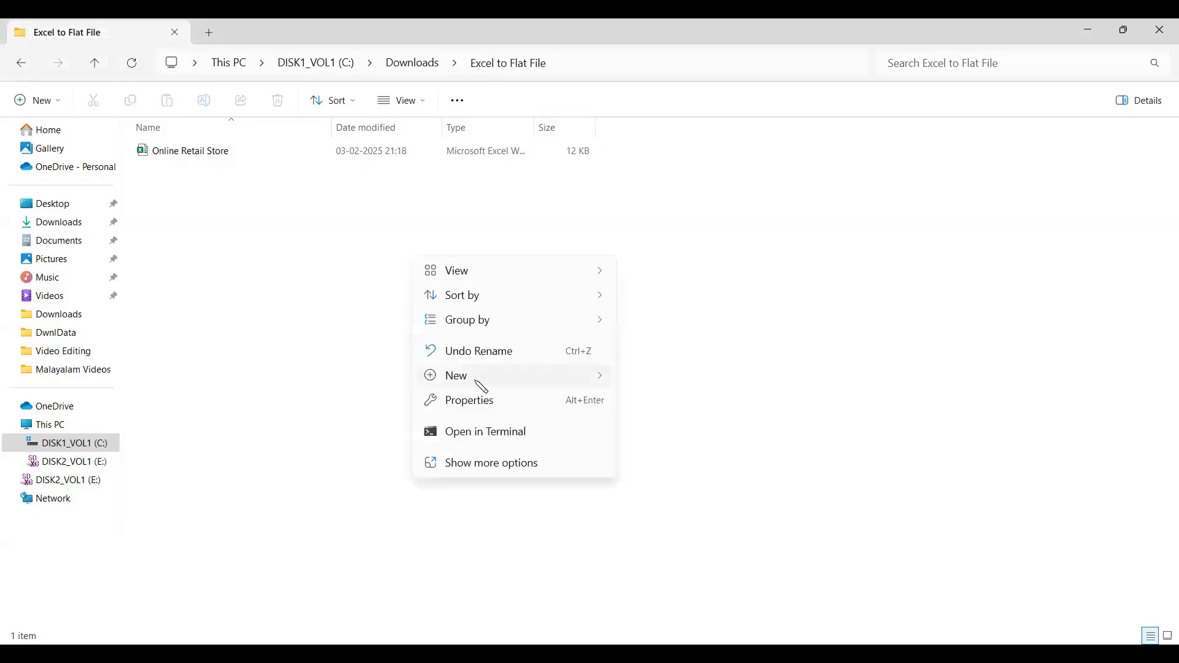
mouse_move(482, 387)
left_click(665, 304)
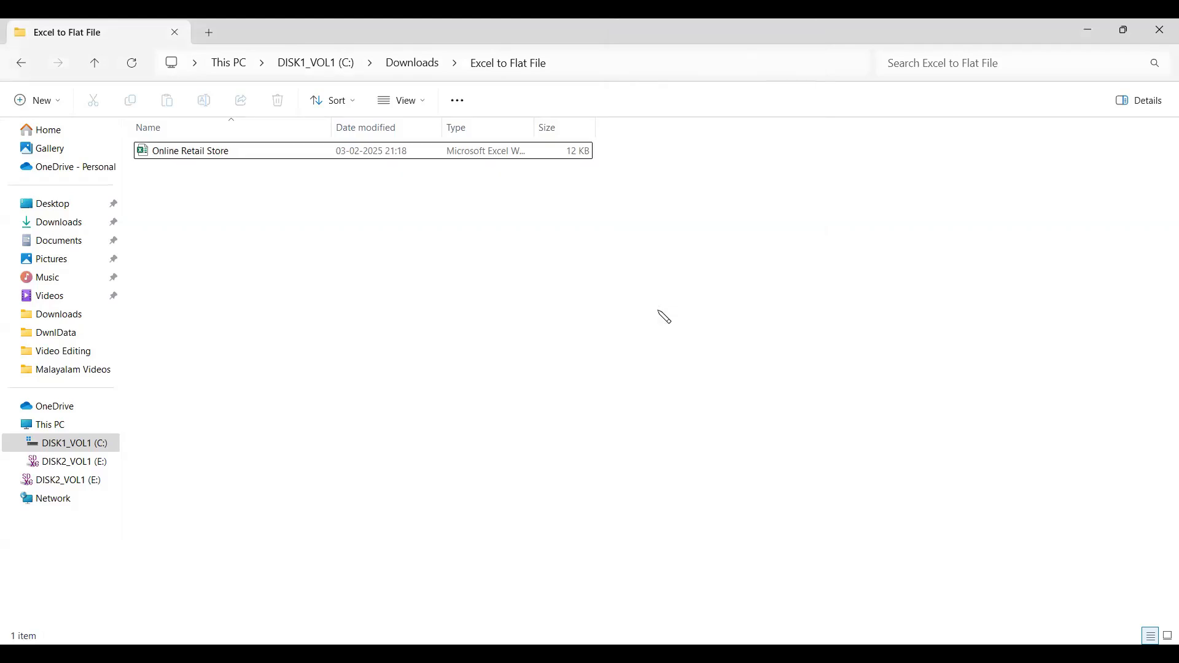
type("Output")
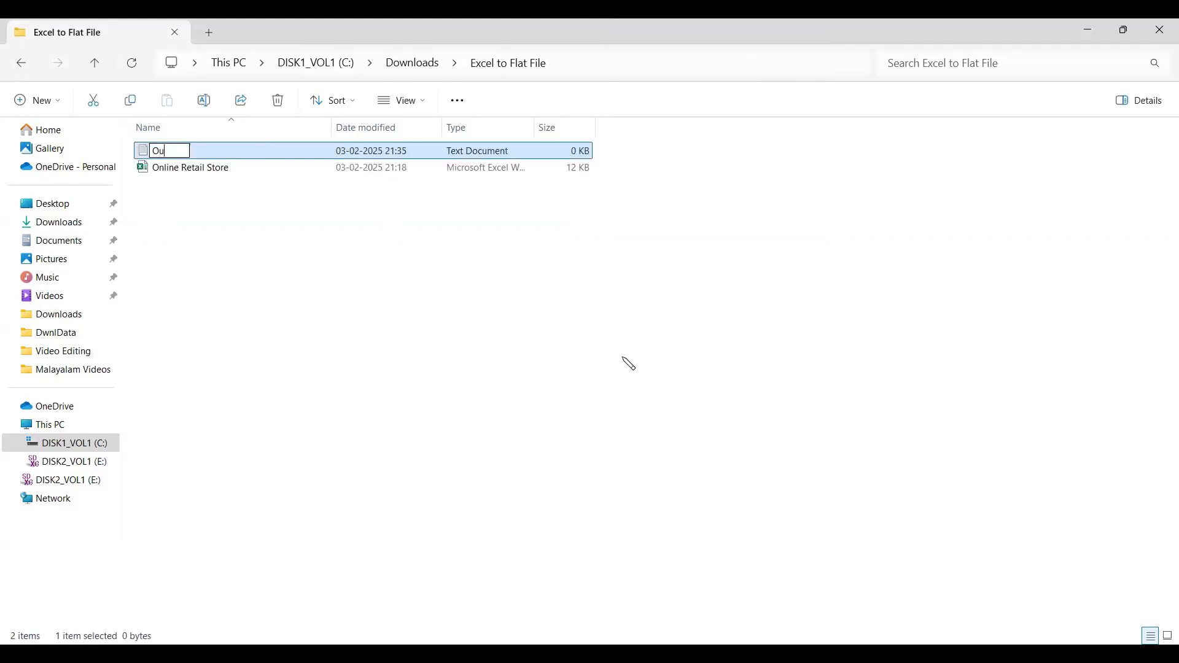
key("Return")
left_click(221, 233)
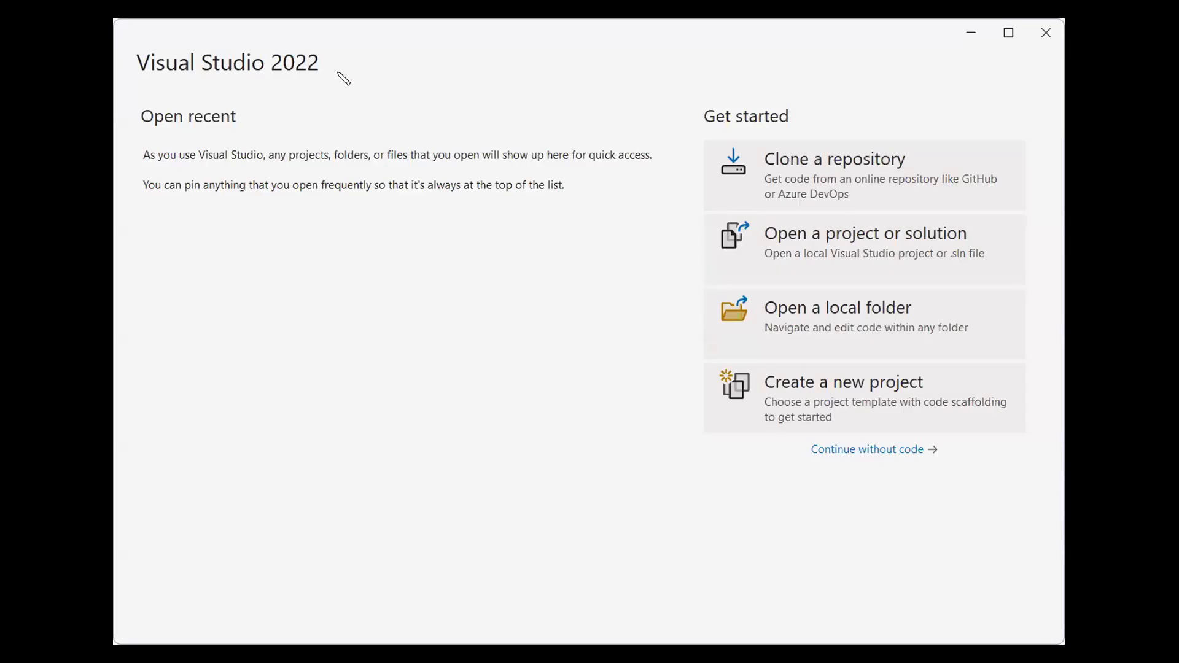
- In Visual Studio 2022, start a new Integration Services Project and set its location to C:\Downloads\Excel to Flat File
left_click(821, 410)
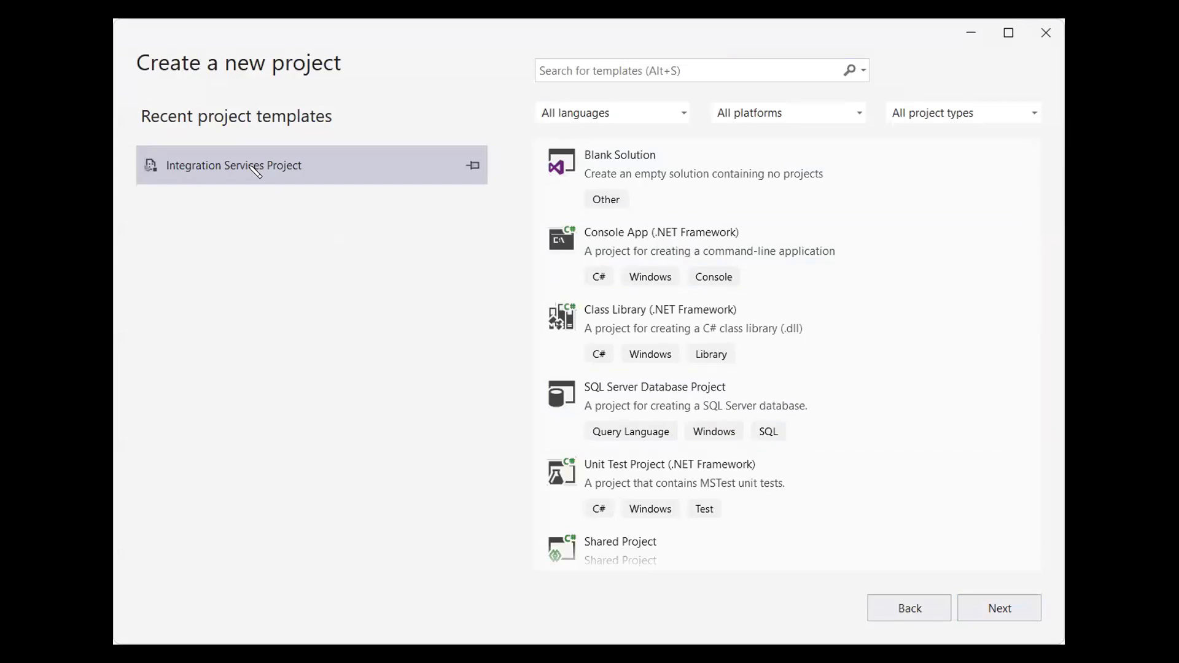
left_click(987, 609)
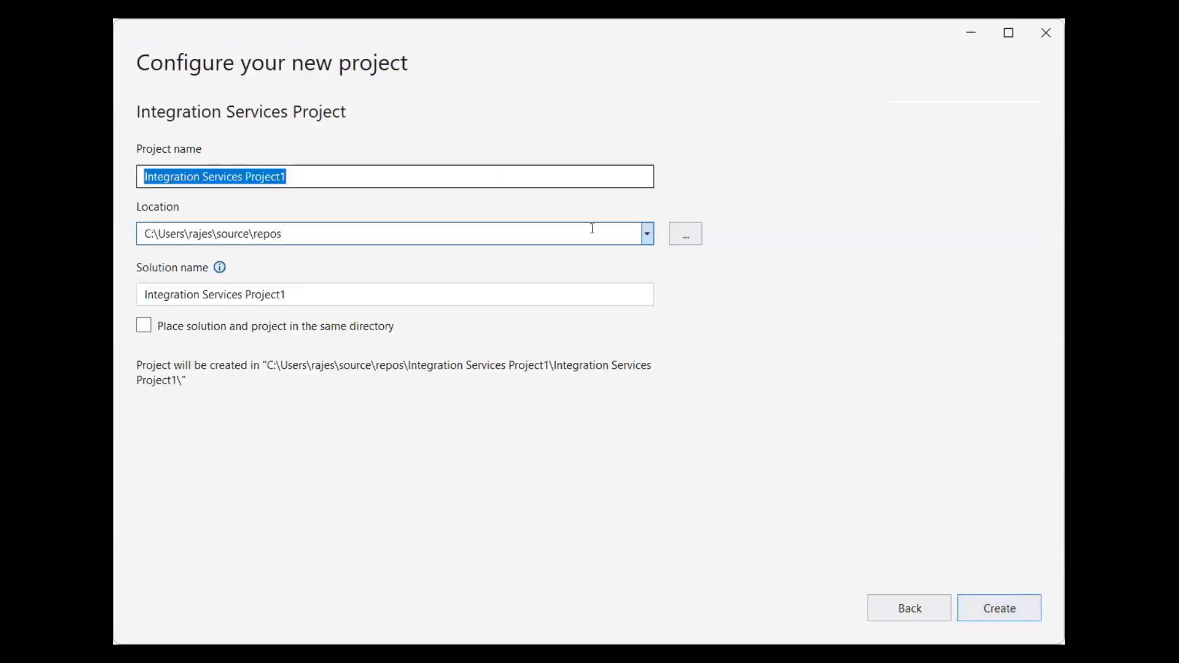
left_click(698, 244)
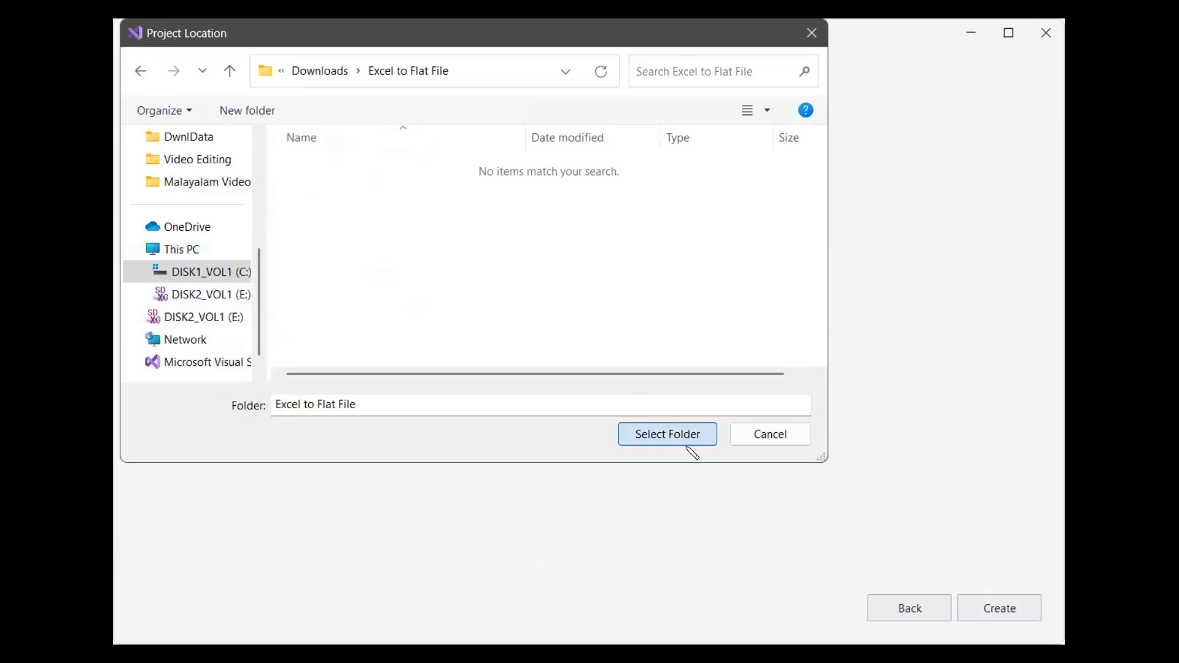
left_click(687, 443)
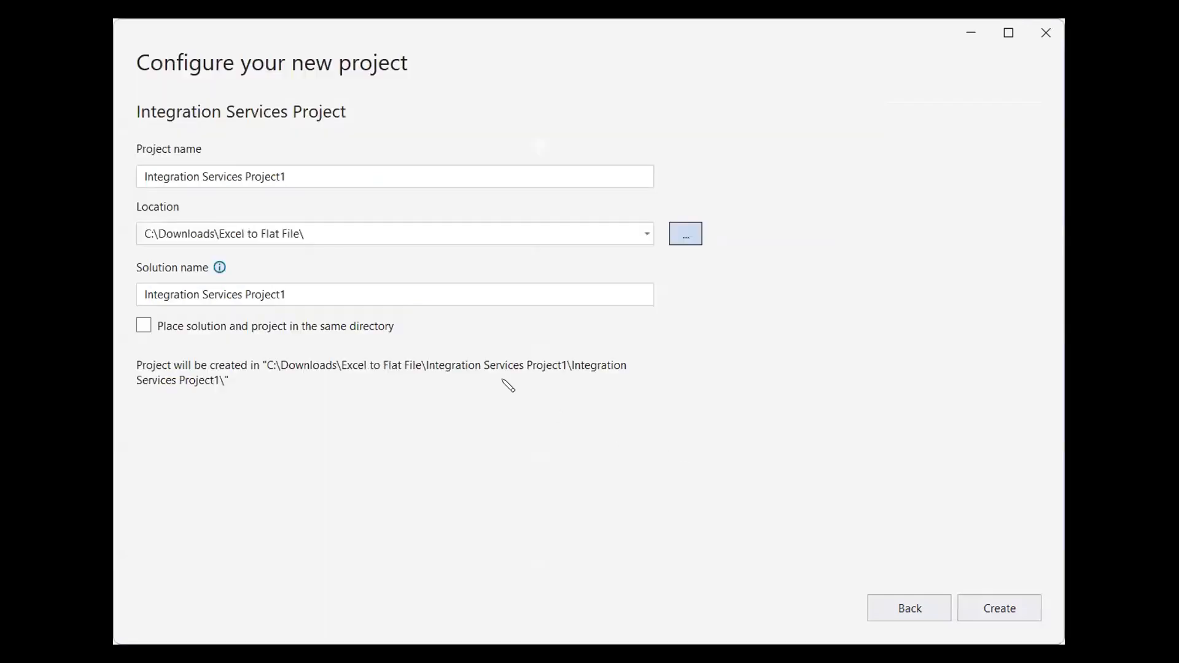
- Name the project Excel to Flat, place solution and project in the same directory, and create it
triple_click(319, 173)
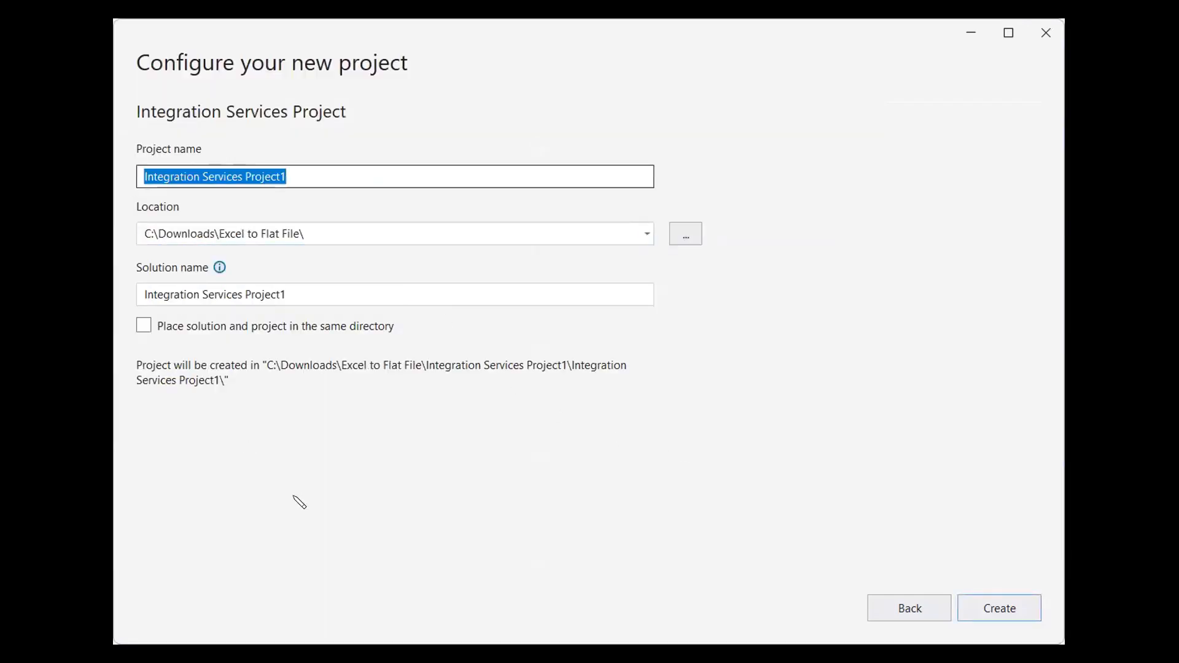
type("Excel to Flat")
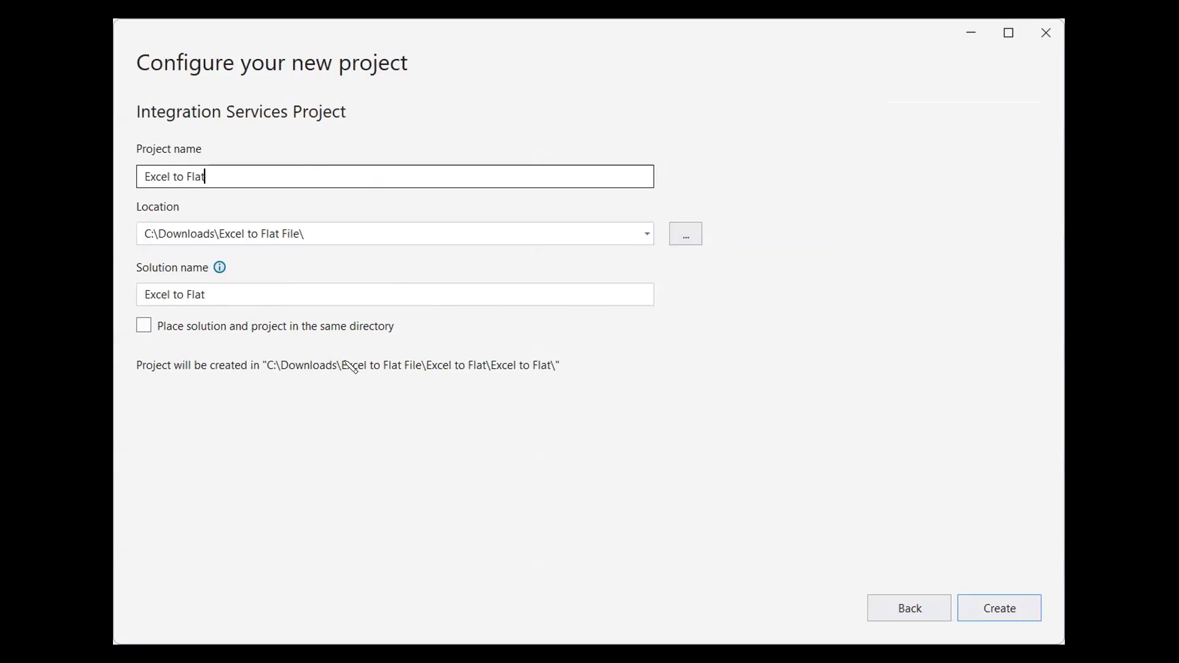
left_click(144, 327)
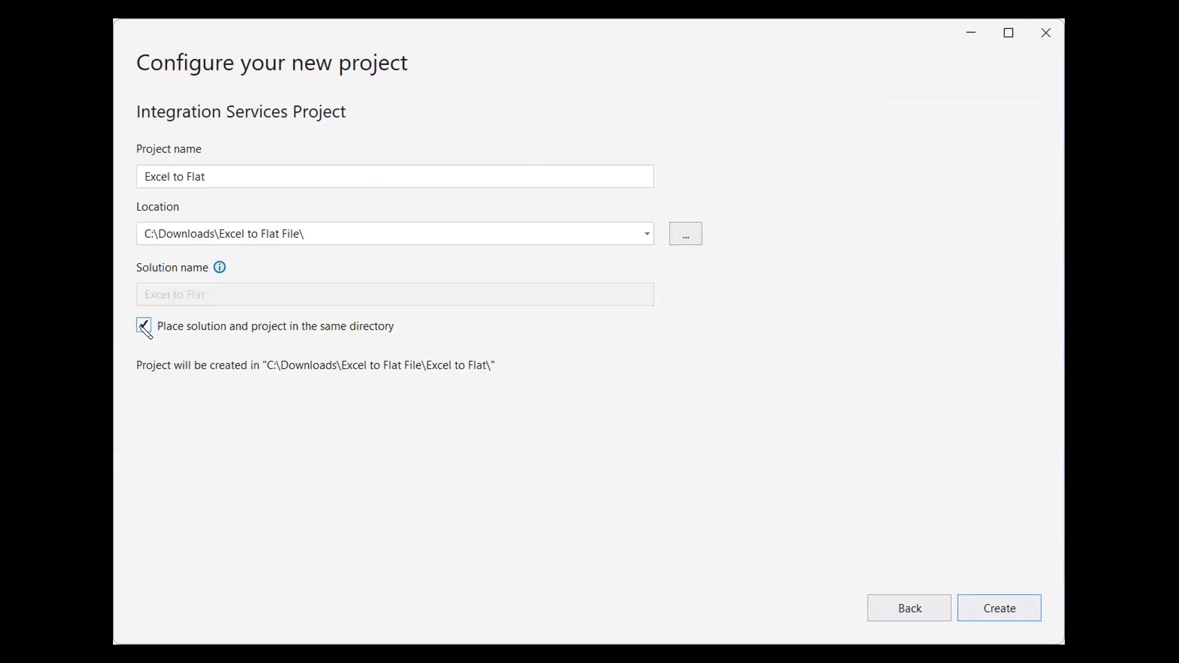
left_click(144, 327)
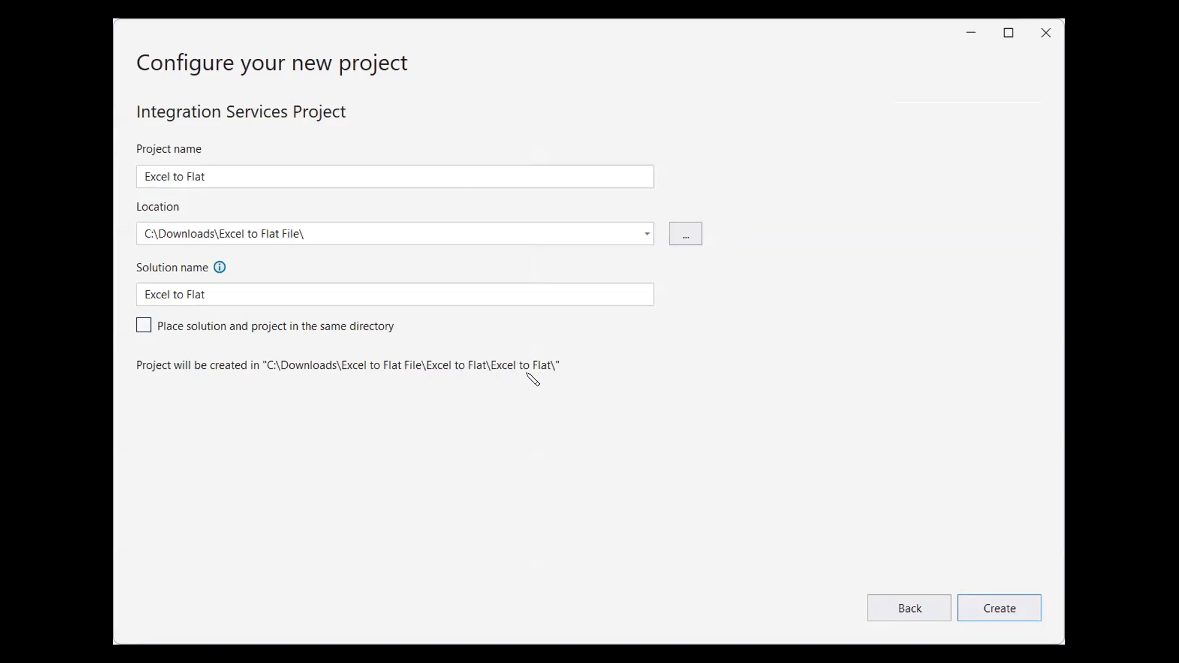
left_click(145, 325)
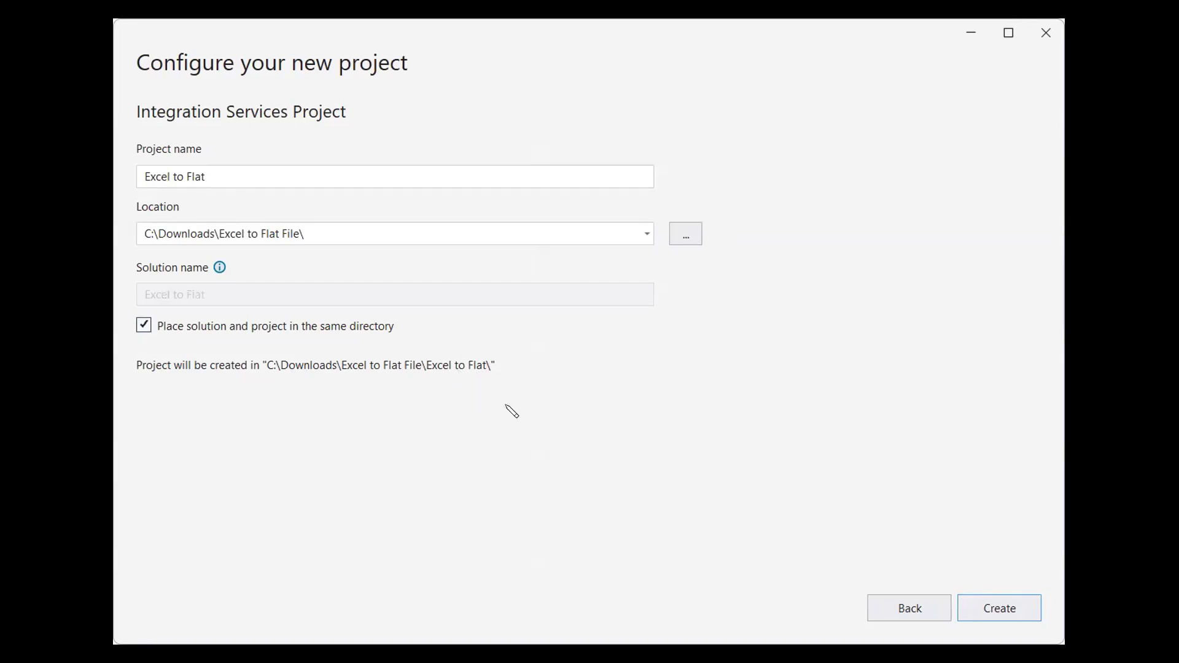
left_click(1011, 615)
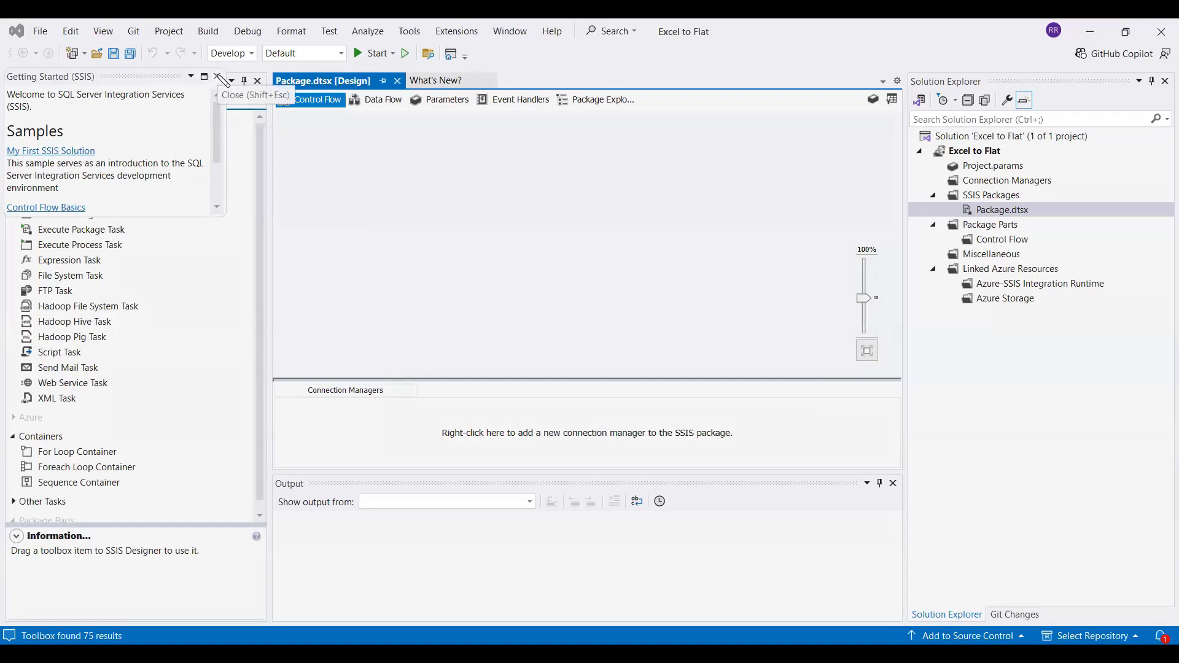
- Close the Getting Started pane, then add a Data Flow Task to the package's control flow and open it
left_click(218, 78)
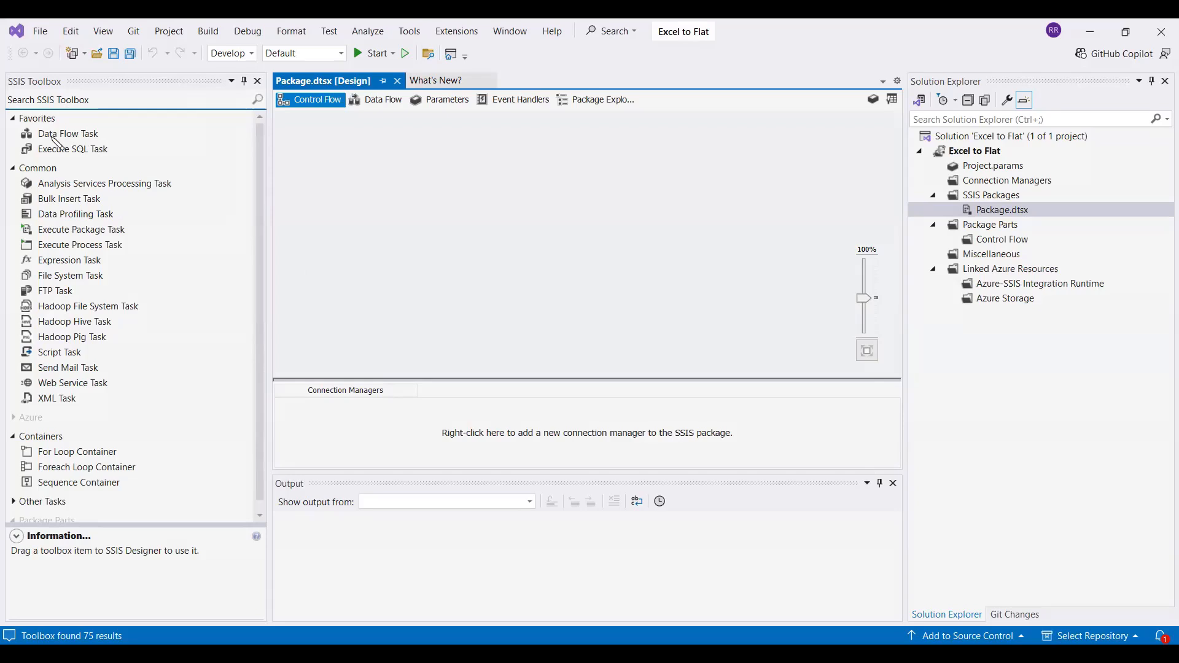
left_click(73, 134)
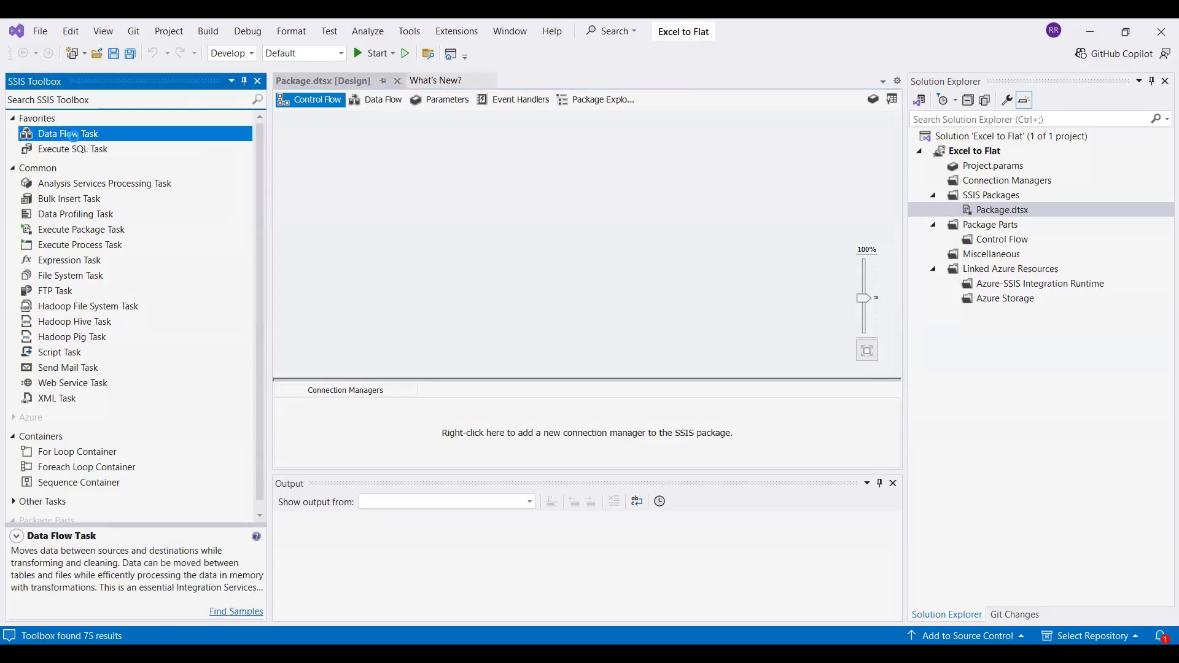
left_click_drag(73, 134, 344, 134)
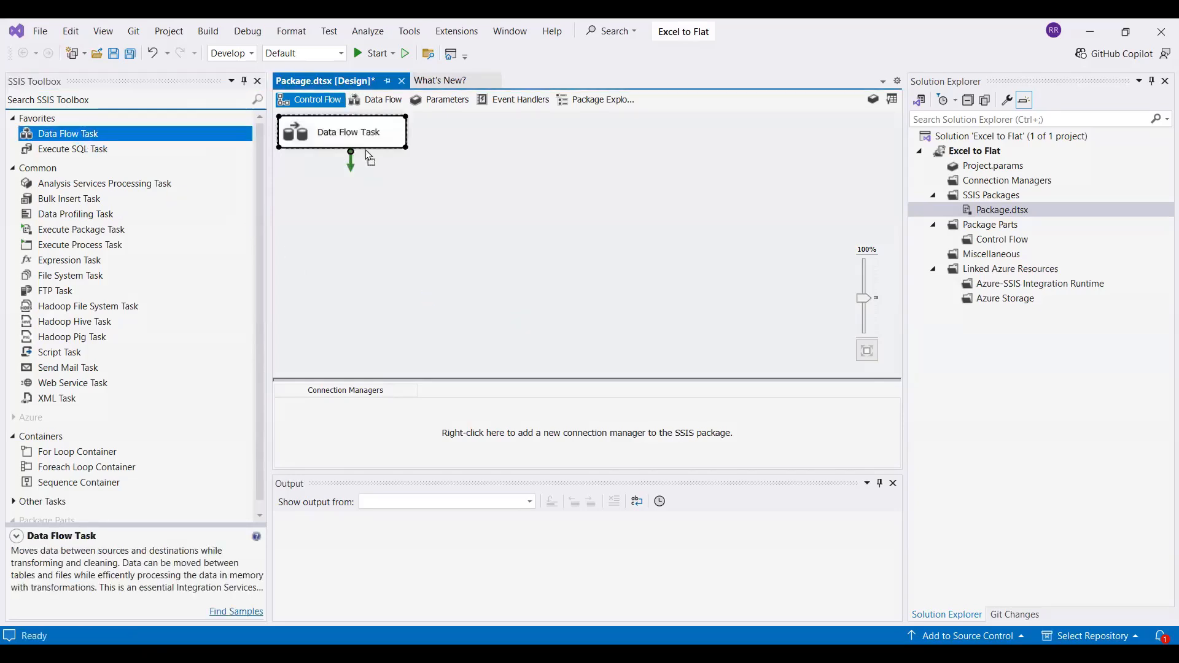
left_click_drag(406, 174, 519, 261)
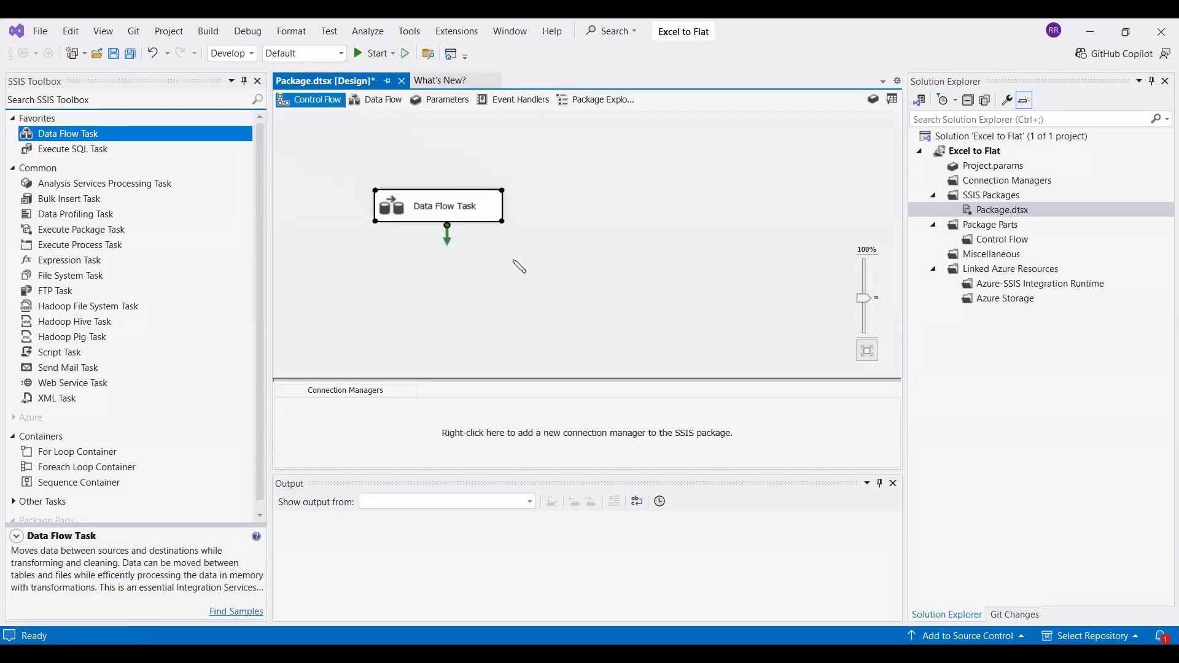
double_click(435, 216)
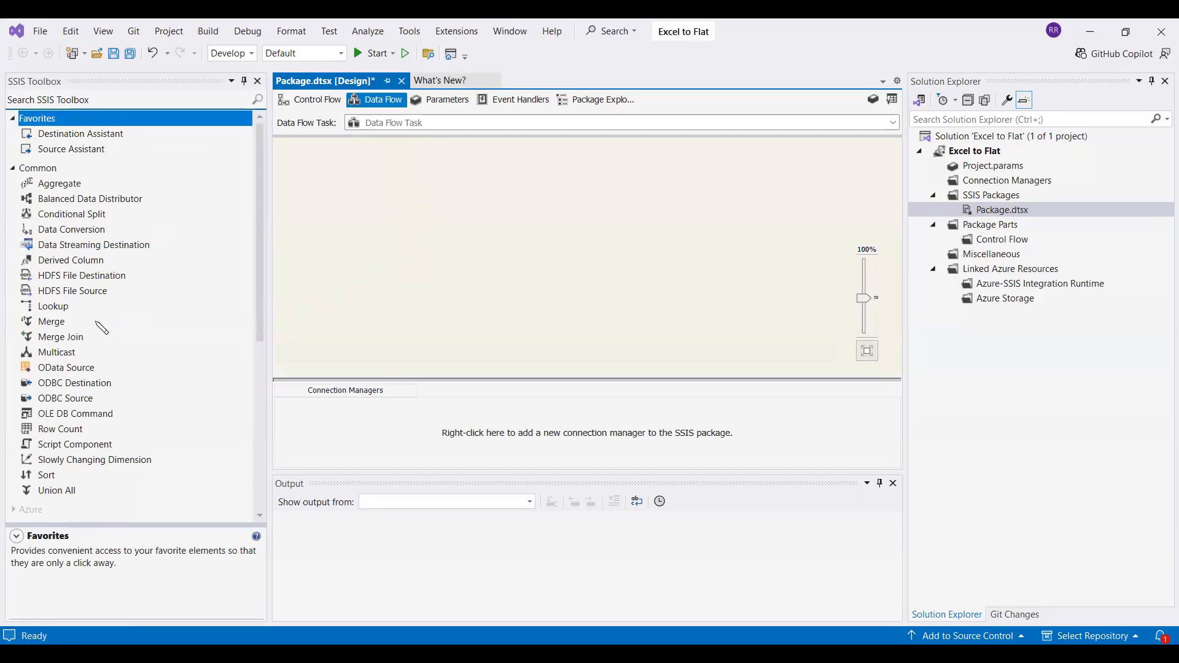
- Add an Excel Source to the data flow and place it near the upper middle of the design surface
scroll(102, 330, "down", 7)
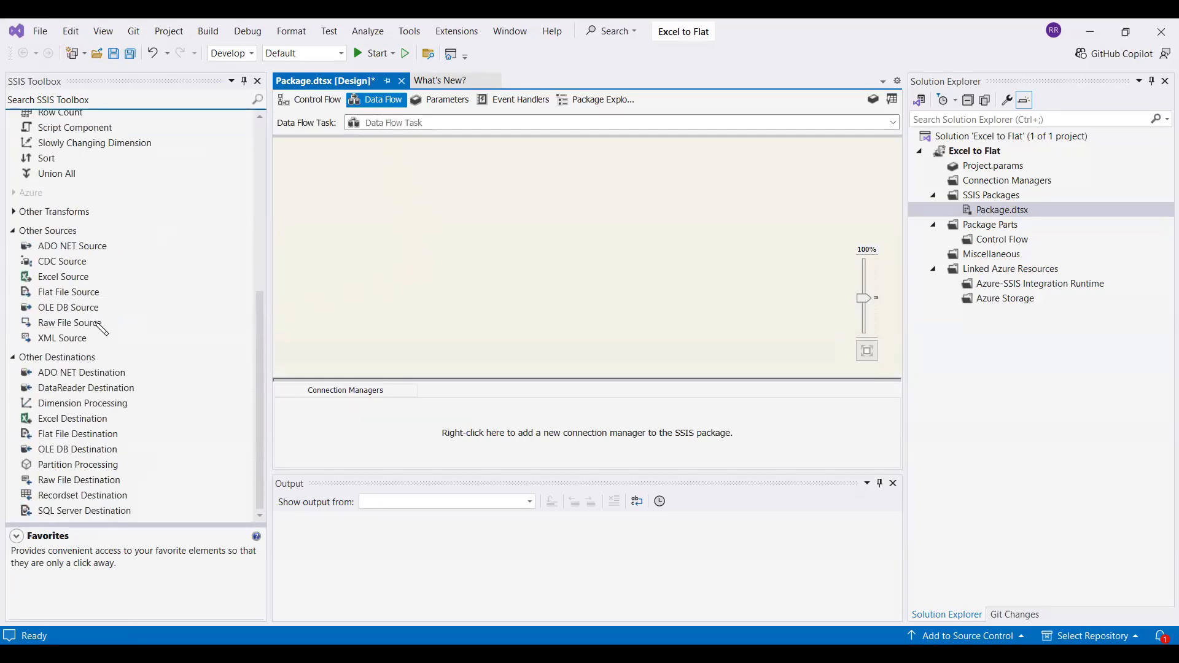
scroll(98, 445, "up", 7)
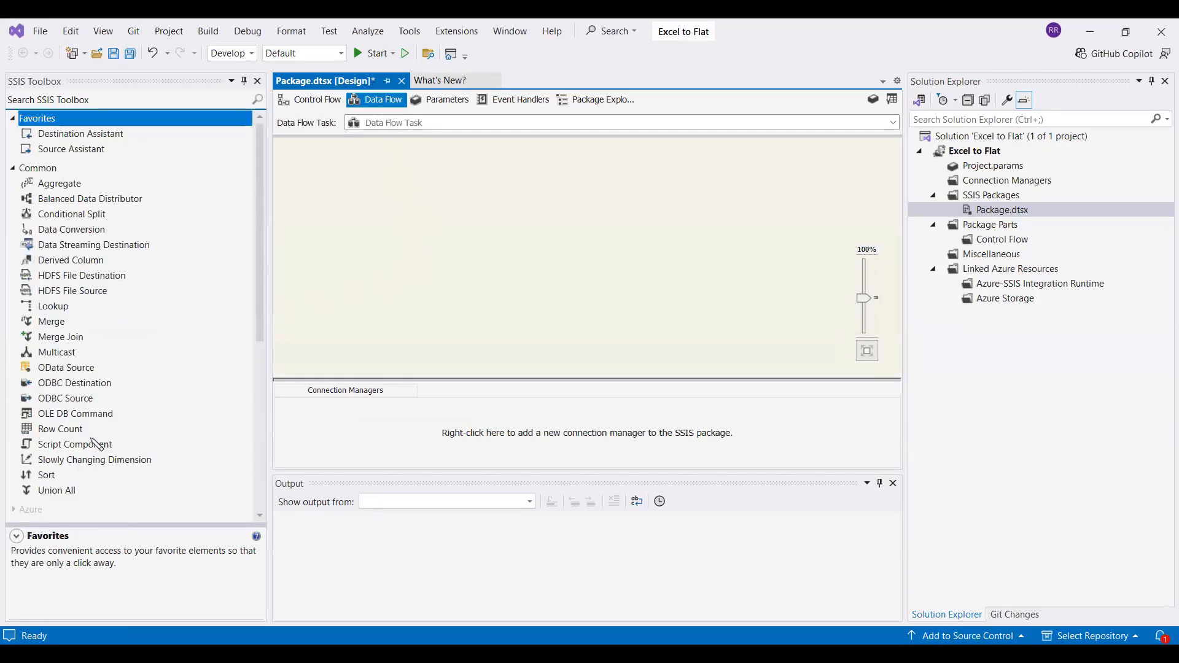
scroll(116, 425, "down", 4)
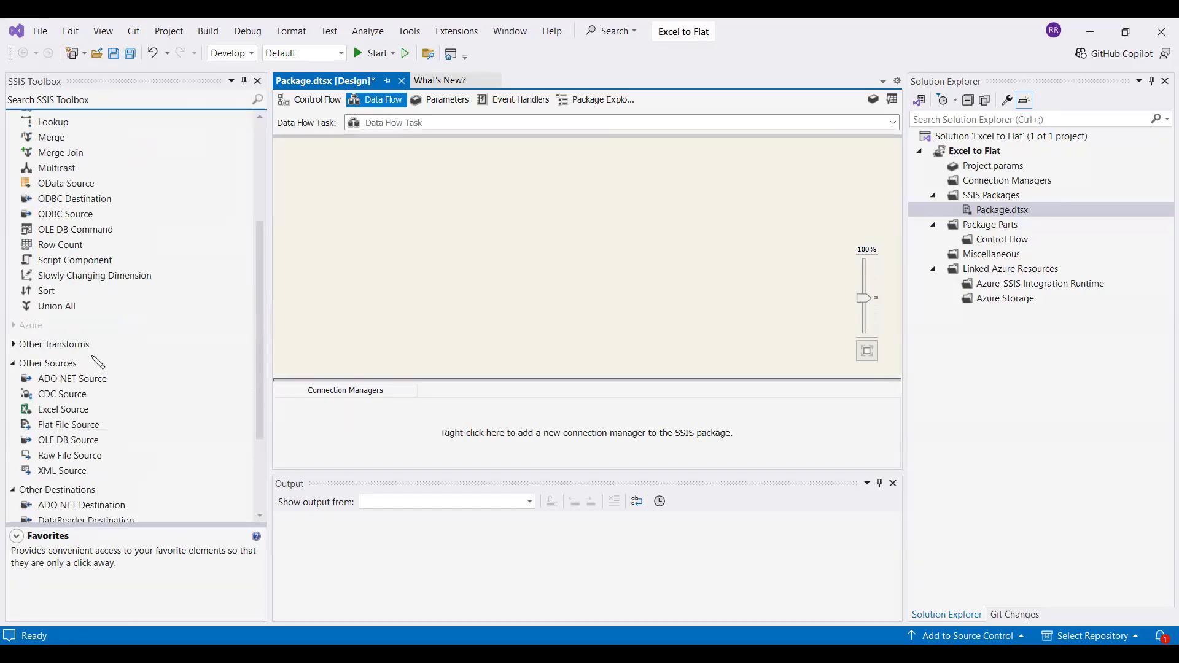
scroll(92, 288, "up", 4)
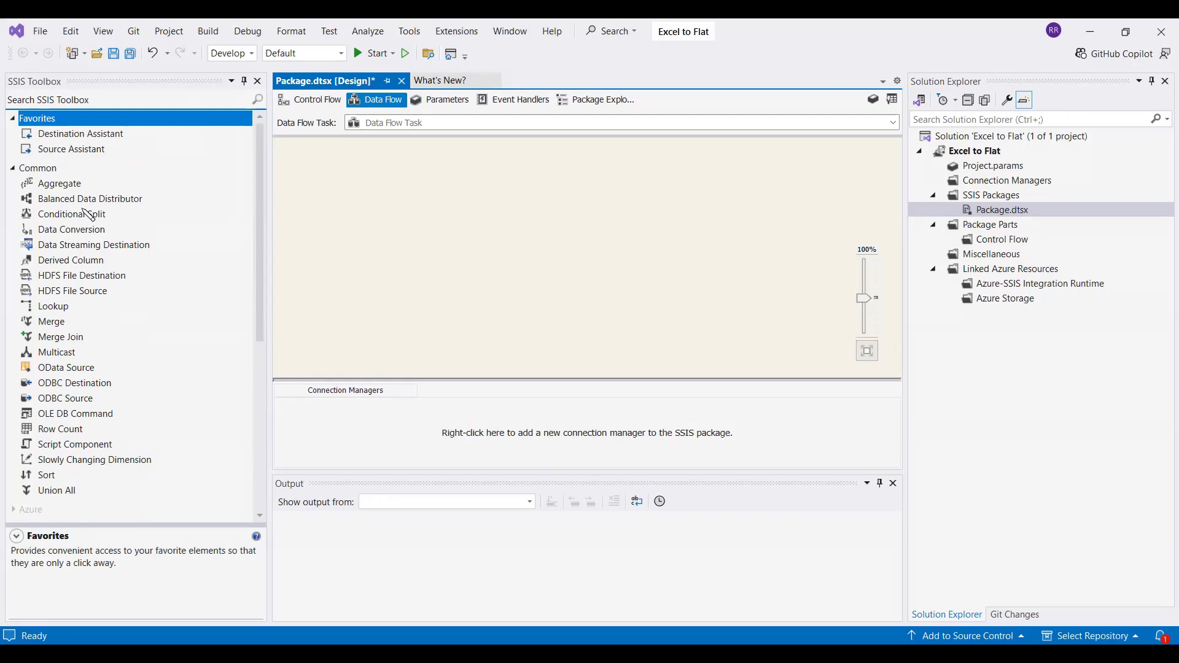
scroll(101, 301, "down", 7)
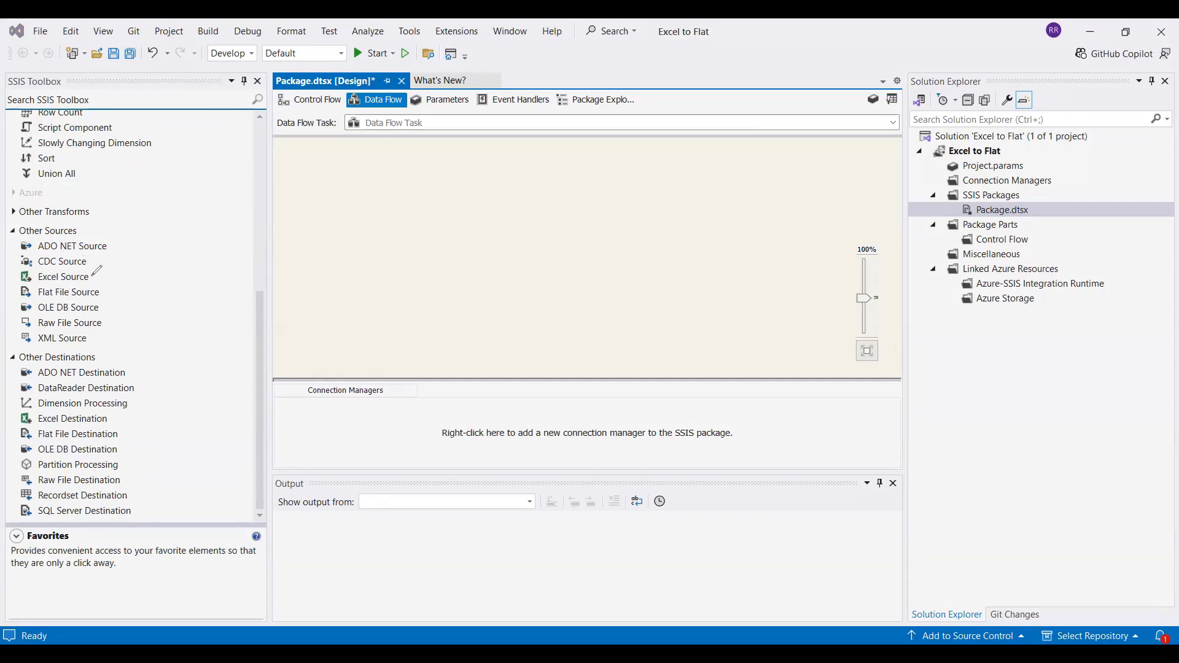
left_click_drag(91, 277, 172, 267)
left_click_drag(72, 440, 134, 440)
key("Escape")
double_click(62, 278)
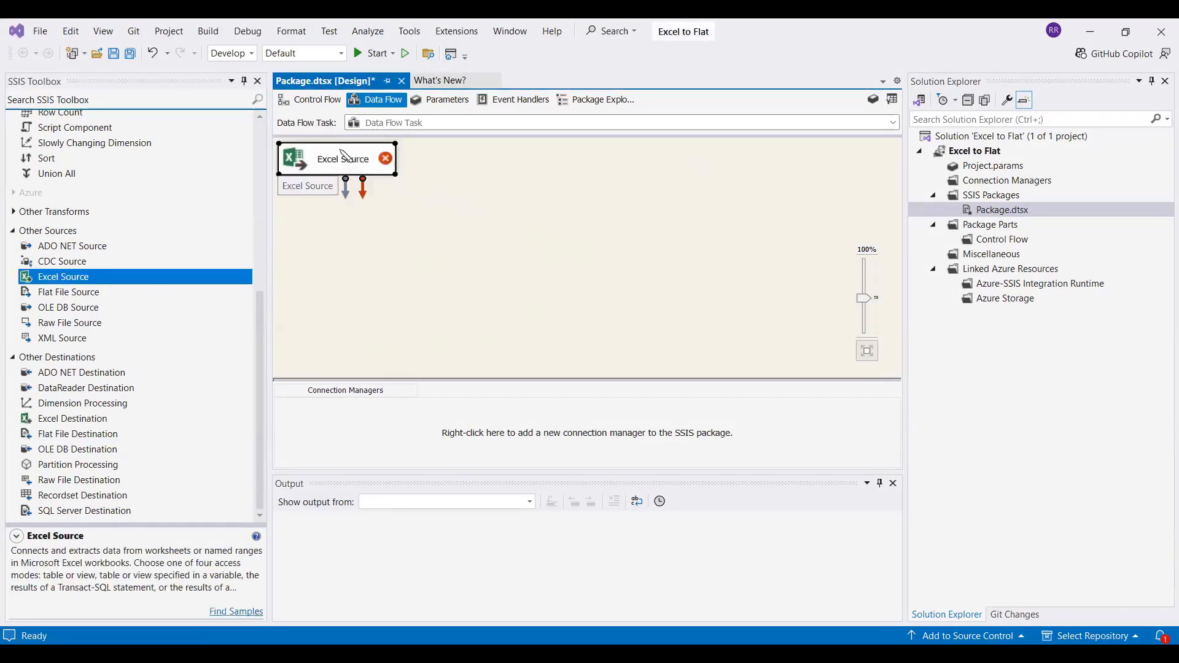
left_click_drag(345, 169, 476, 206)
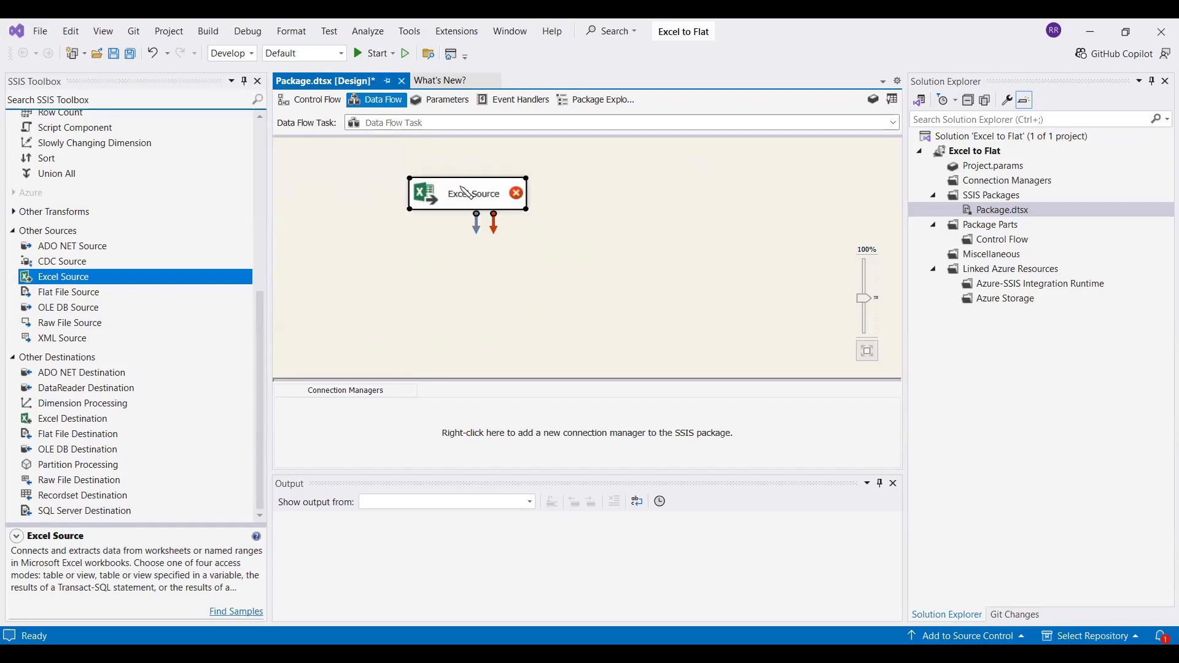
- Create a connection manager for the Excel Source using Online Retail Store.xlsx from the Excel to Flat File folder, with version Microsoft Excel 2007-2010
double_click(468, 194)
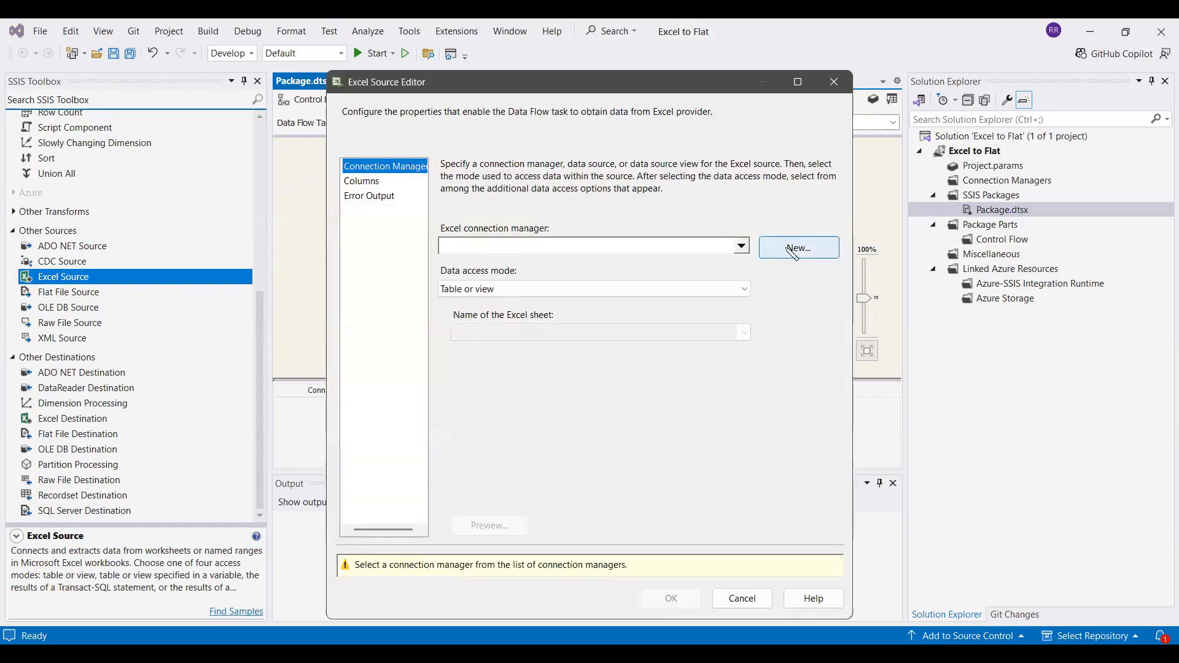
left_click(793, 251)
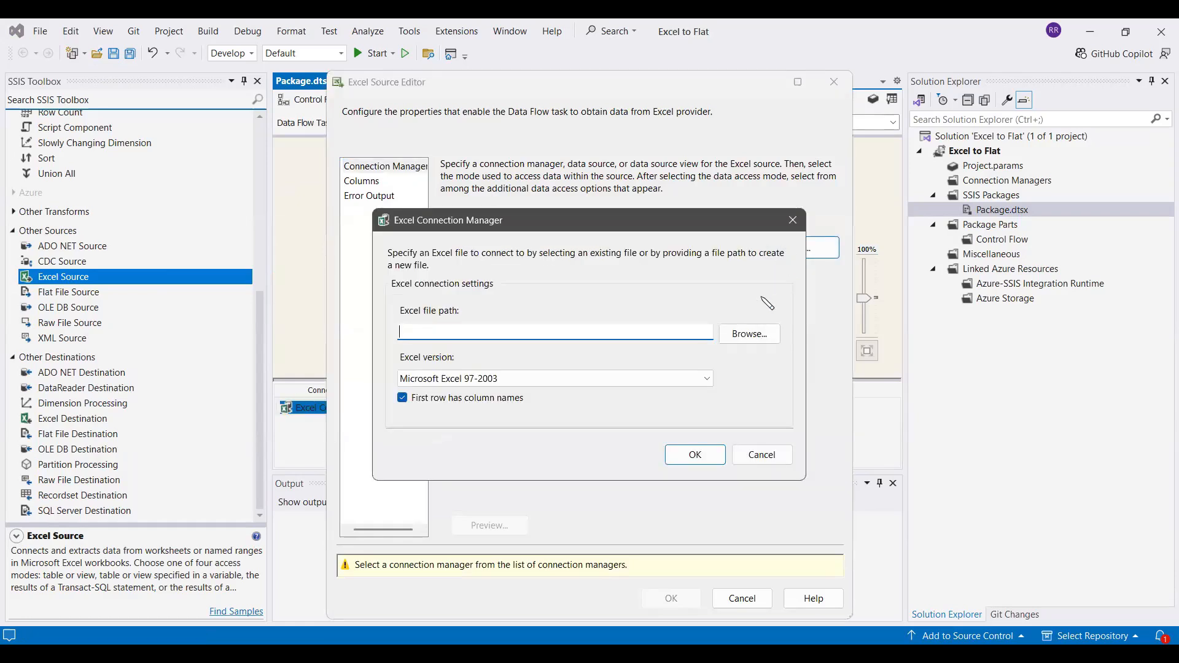
left_click(751, 340)
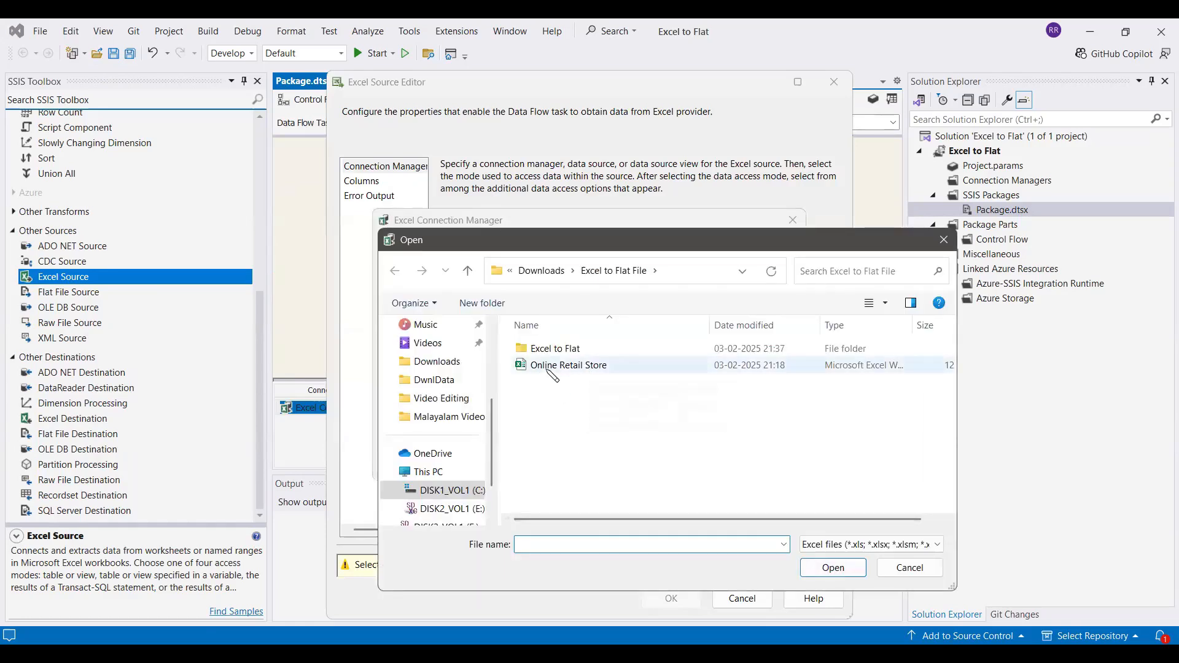
left_click(589, 367)
double_click(599, 366)
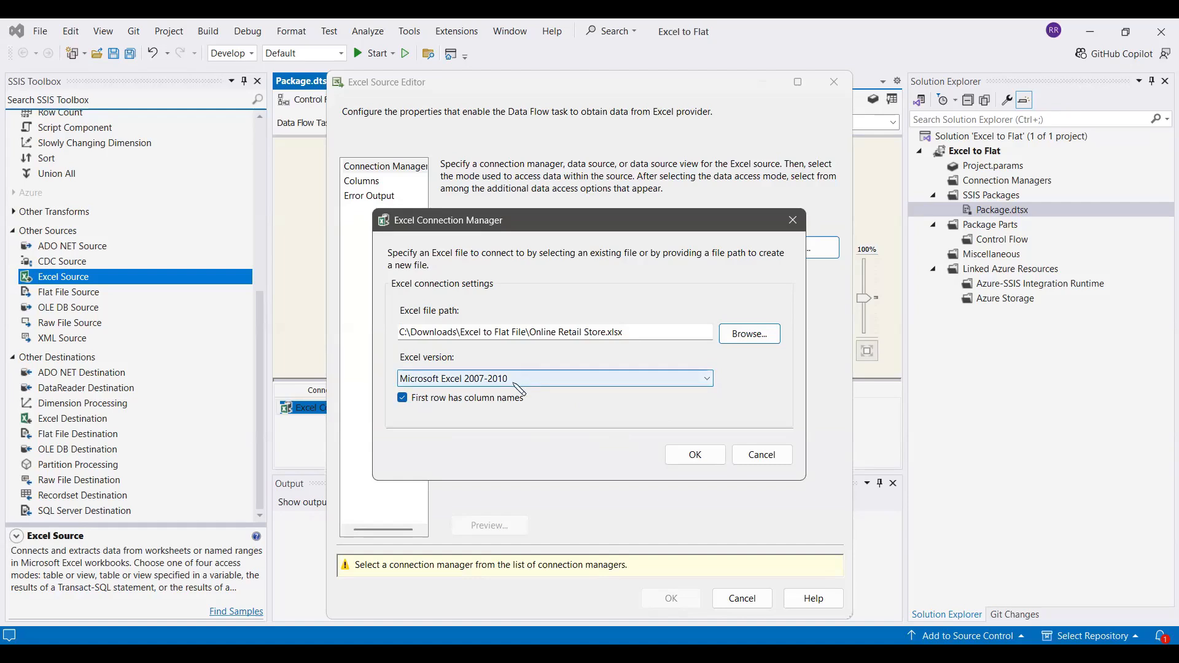
left_click(515, 384)
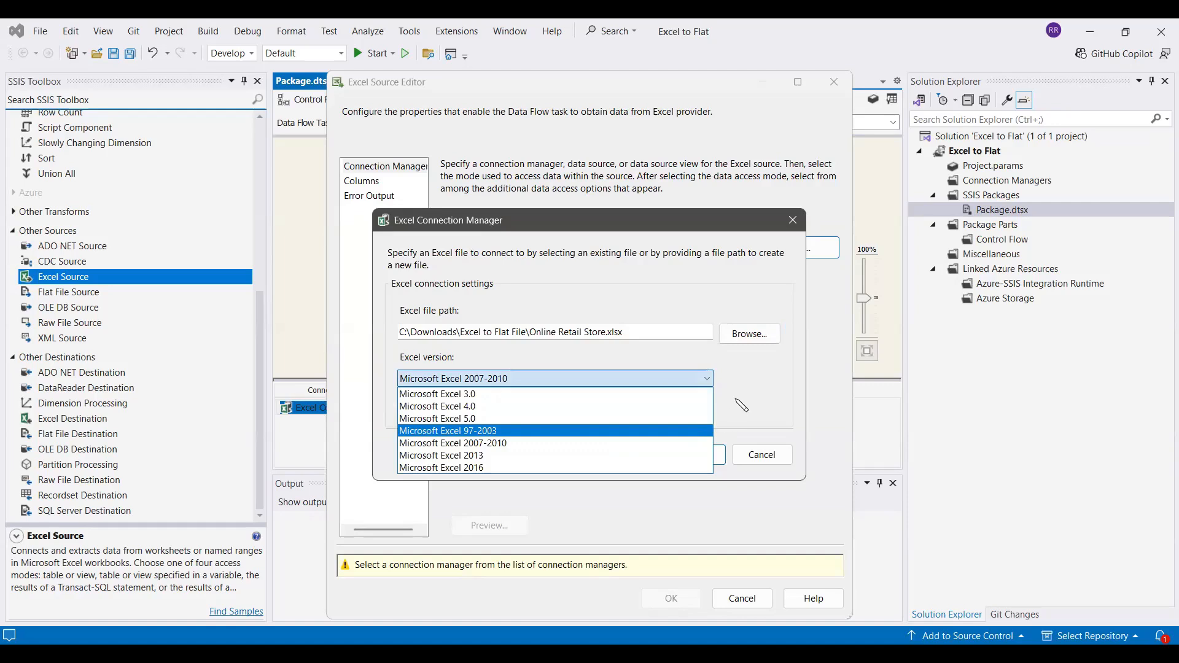
left_click(470, 443)
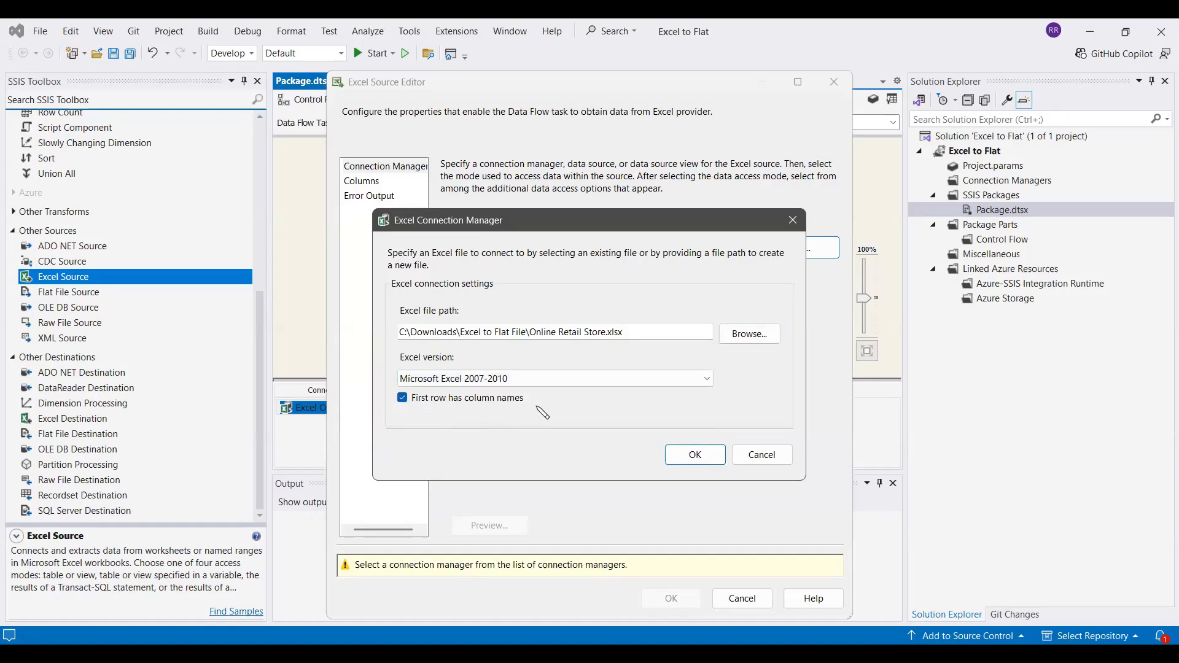
left_click(694, 457)
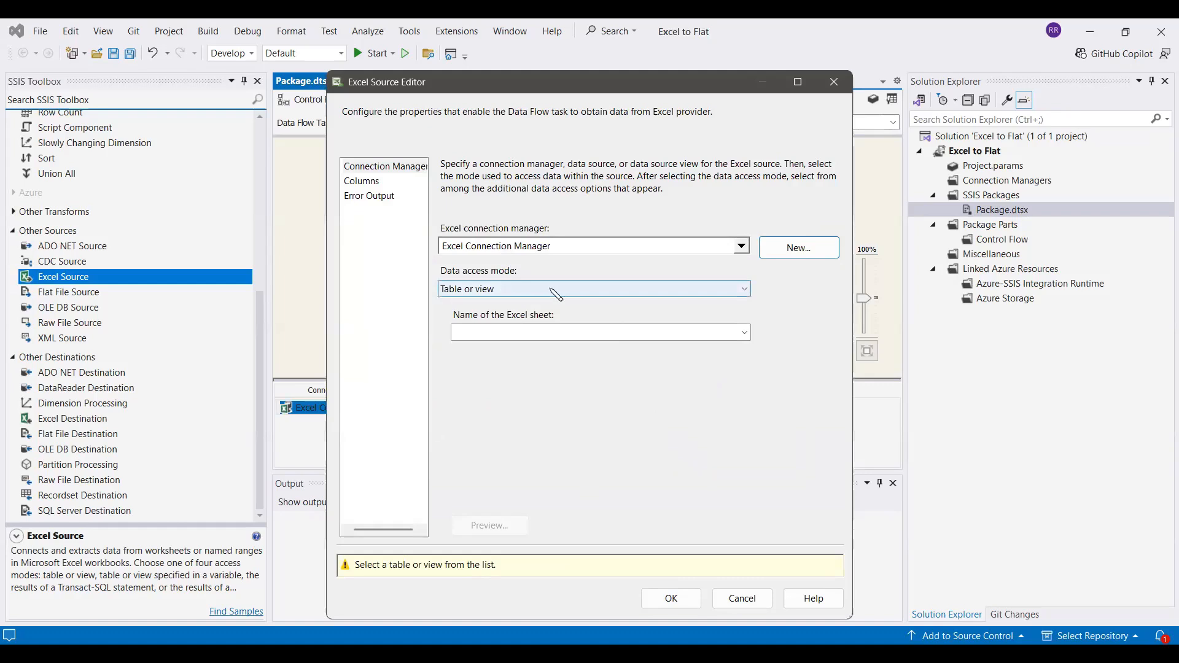
- Set the Excel Source to Table or view access on the Customer$ sheet, preview its rows, and accept the source settings
left_click(556, 295)
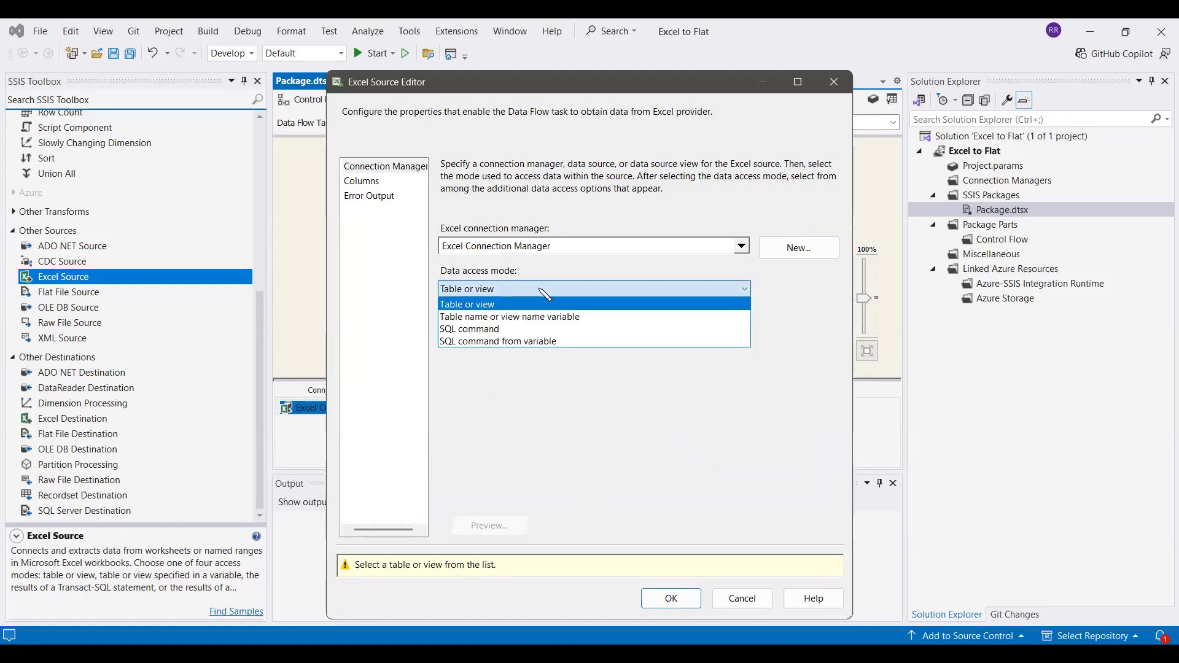
left_click(530, 305)
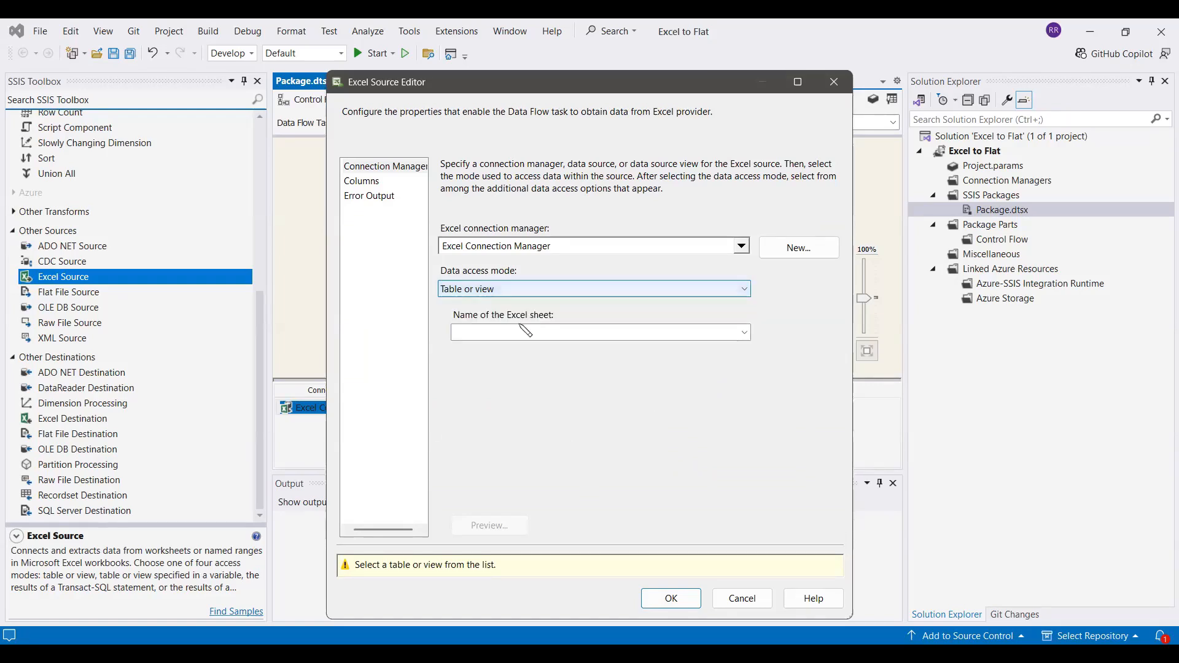
left_click(570, 335)
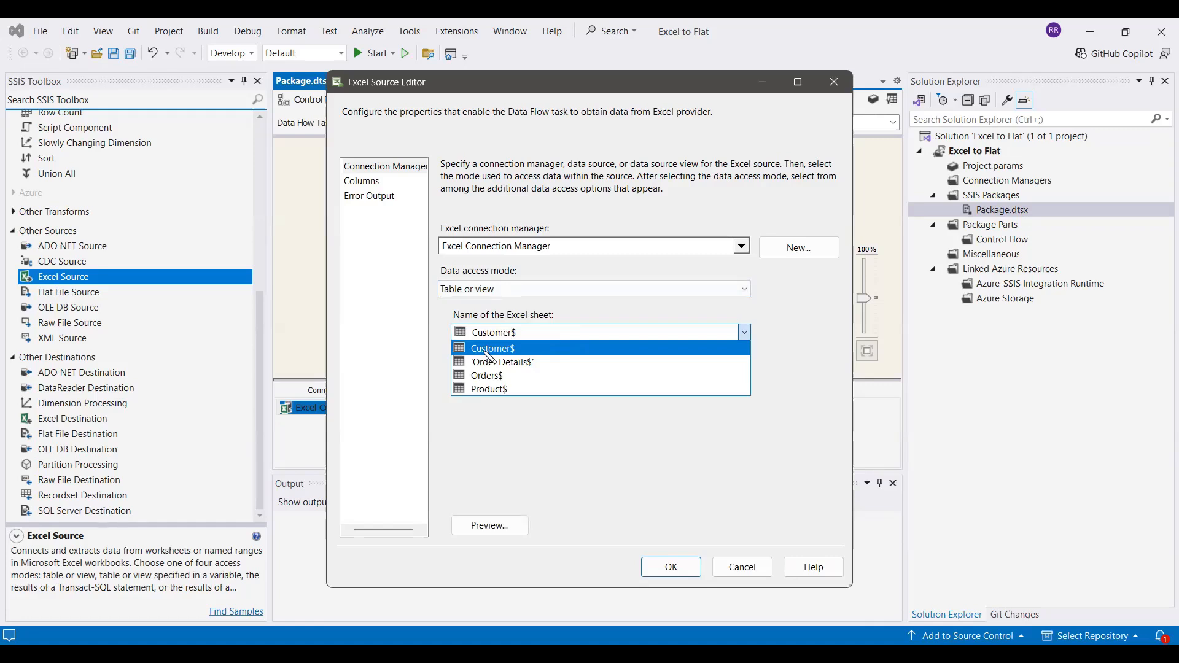
left_click(490, 353)
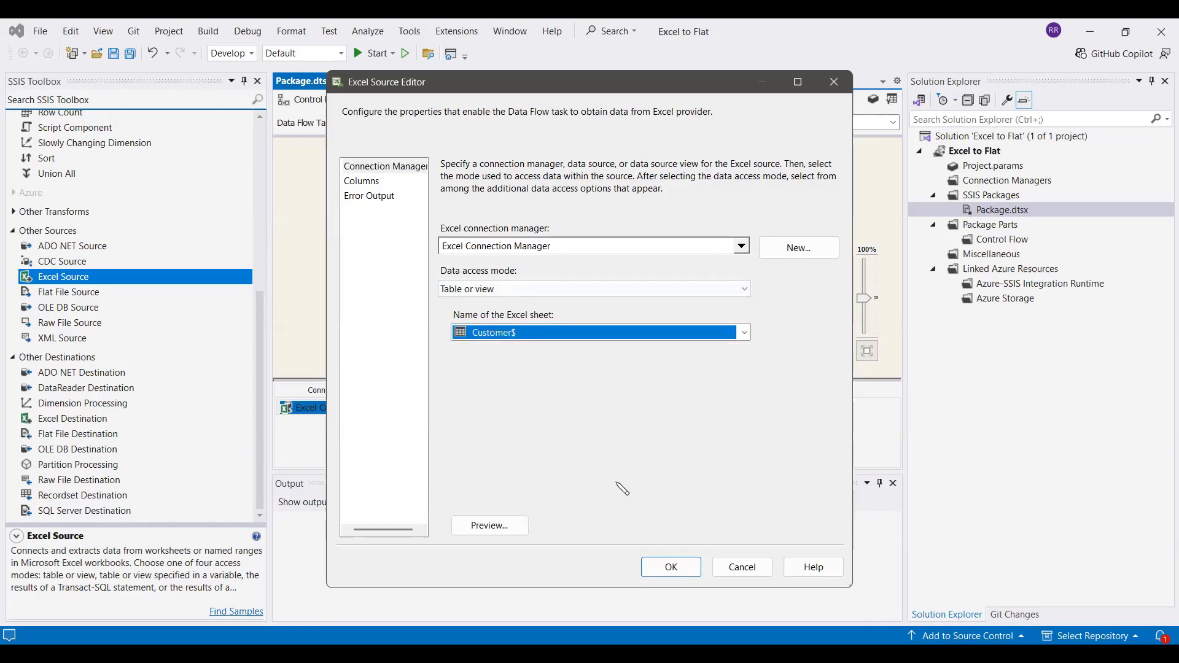
left_click(492, 525)
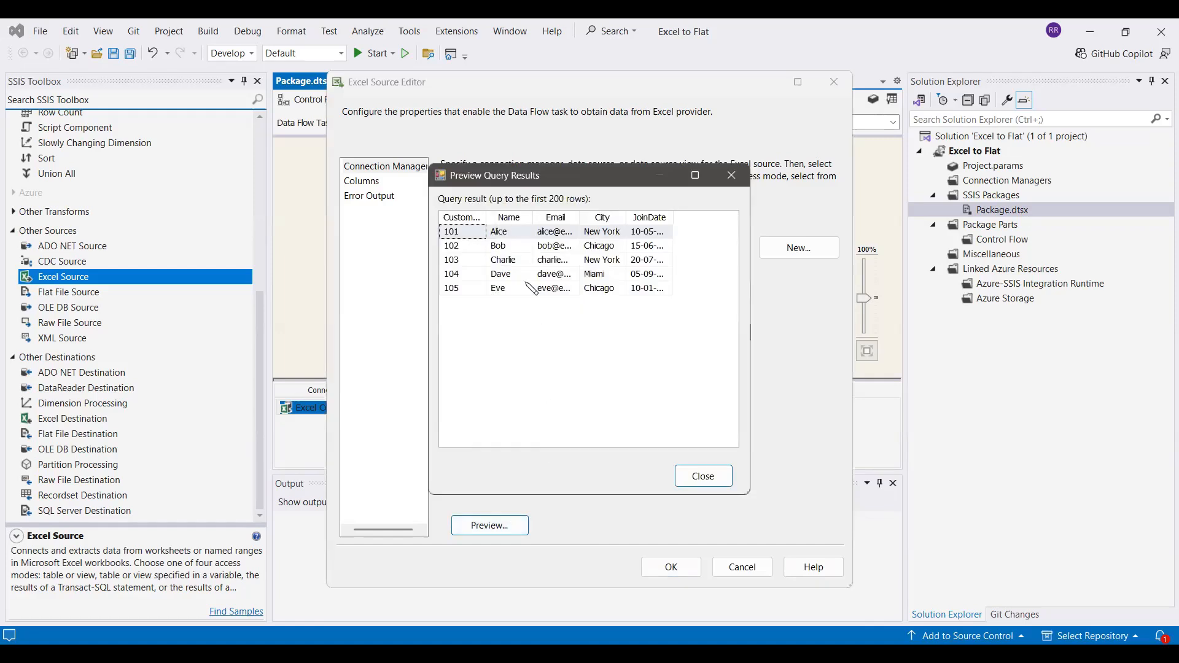
left_click(704, 477)
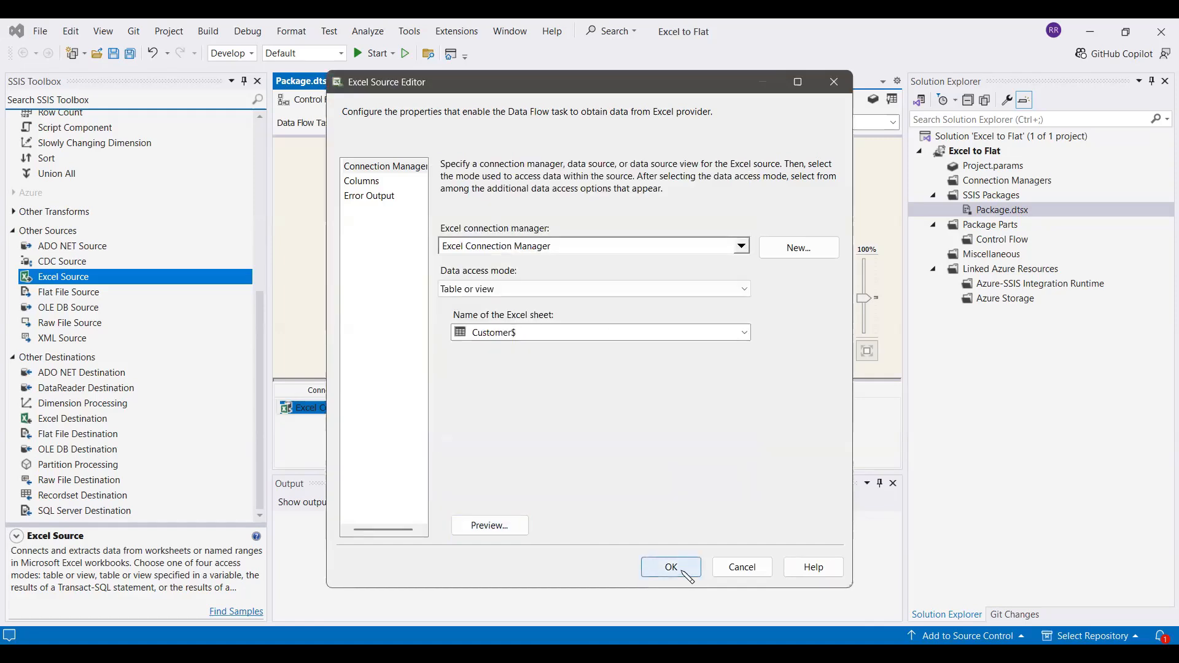
left_click(684, 572)
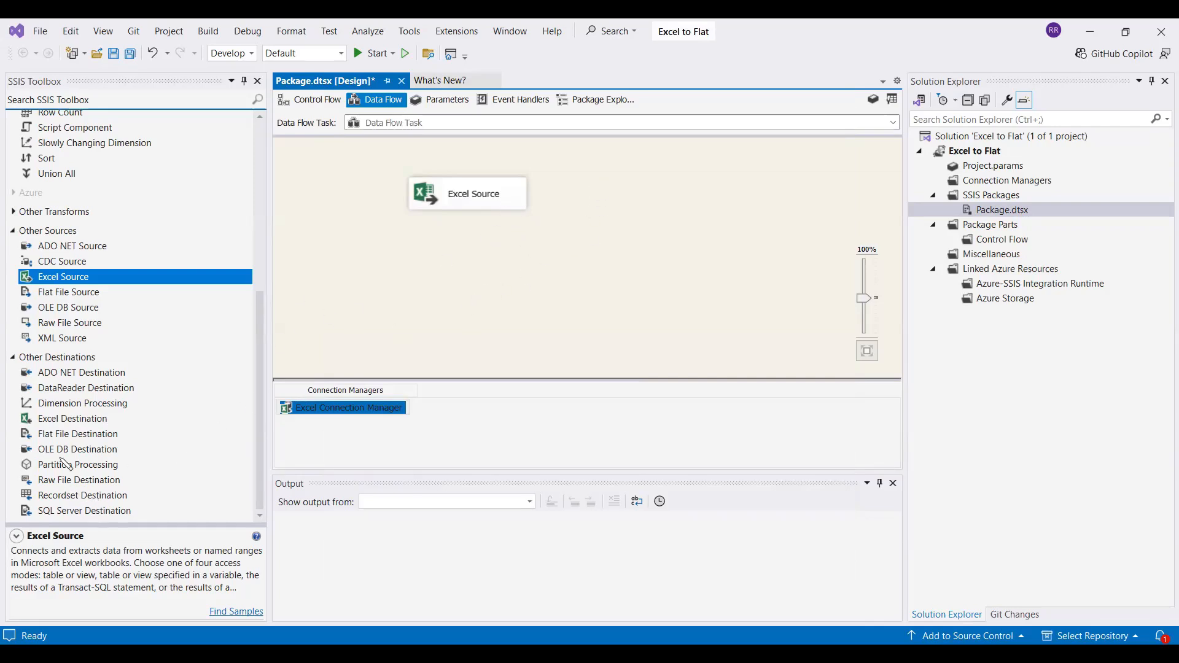
- Add a Flat File Destination to the data flow and connect the Excel Source's regular data output to it
double_click(72, 436)
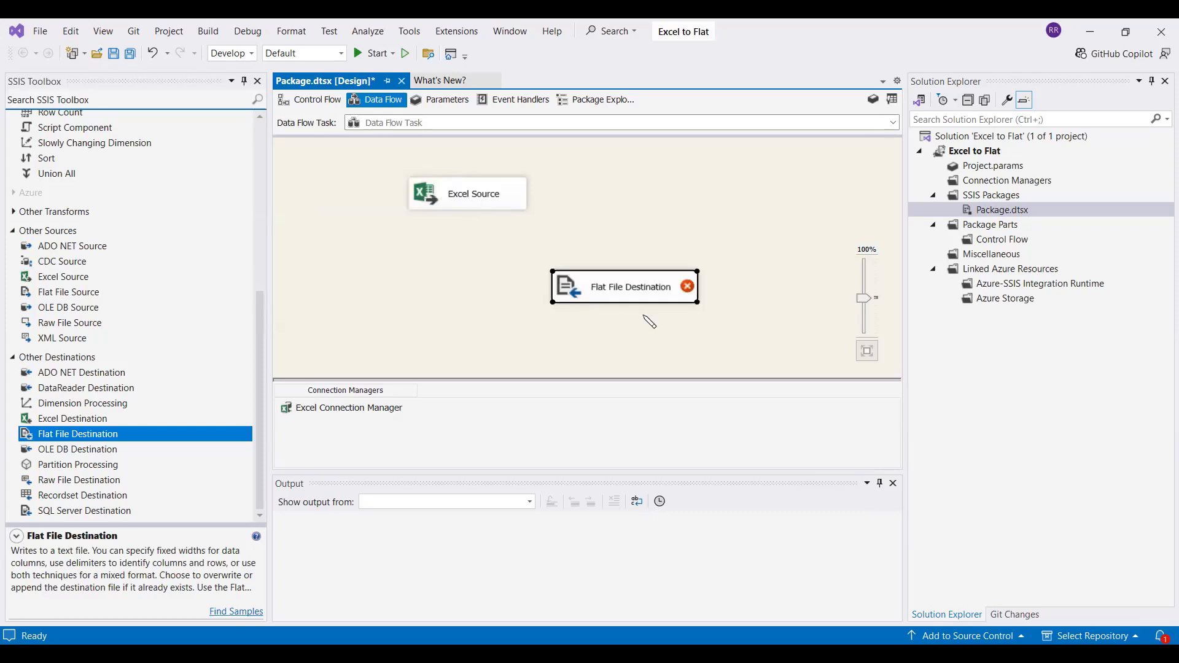
left_click(473, 212)
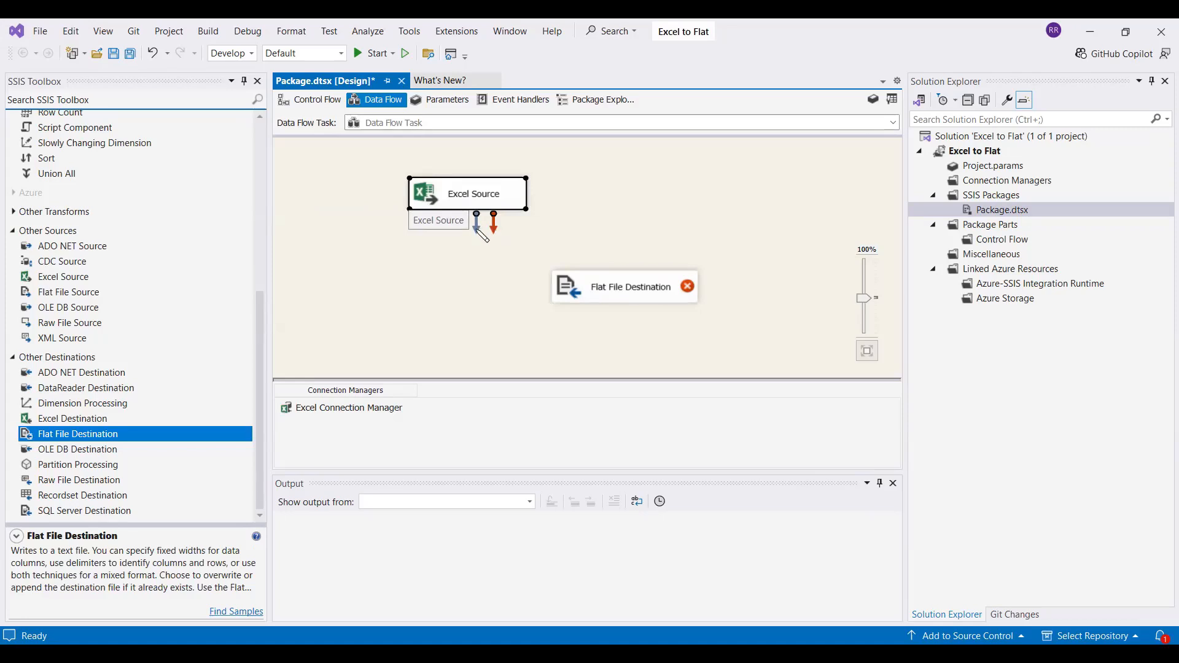
left_click_drag(479, 231, 593, 280)
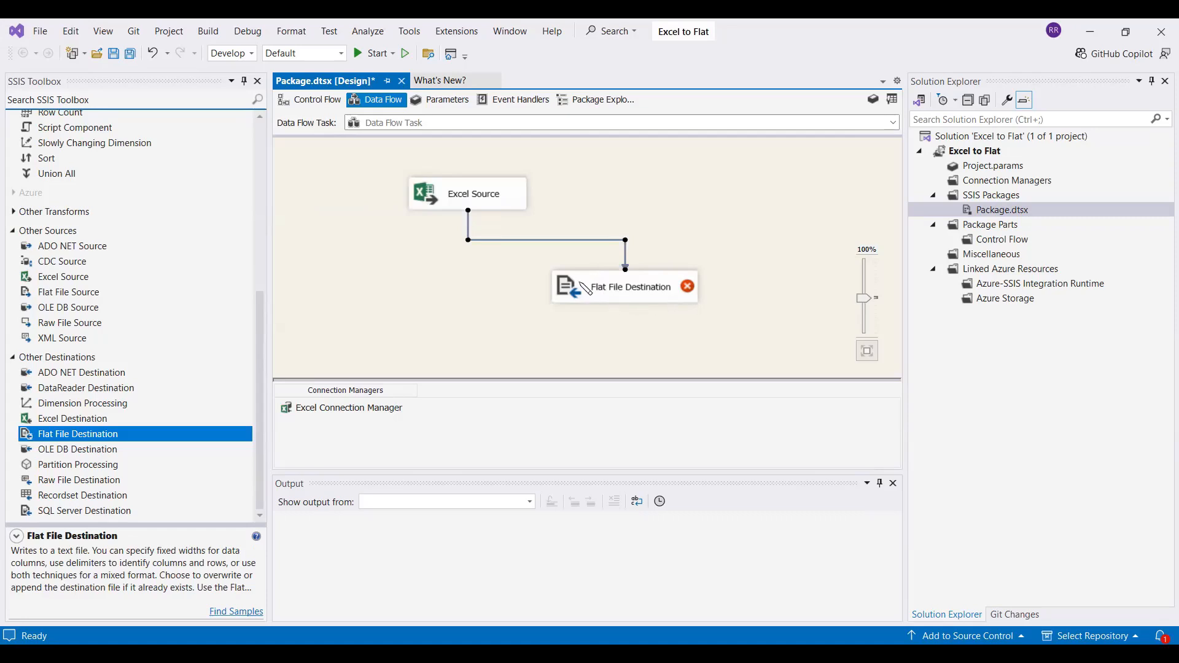
- Create a delimited flat file connection for the destination using the Output text file, with column names in the first data row
double_click(580, 283)
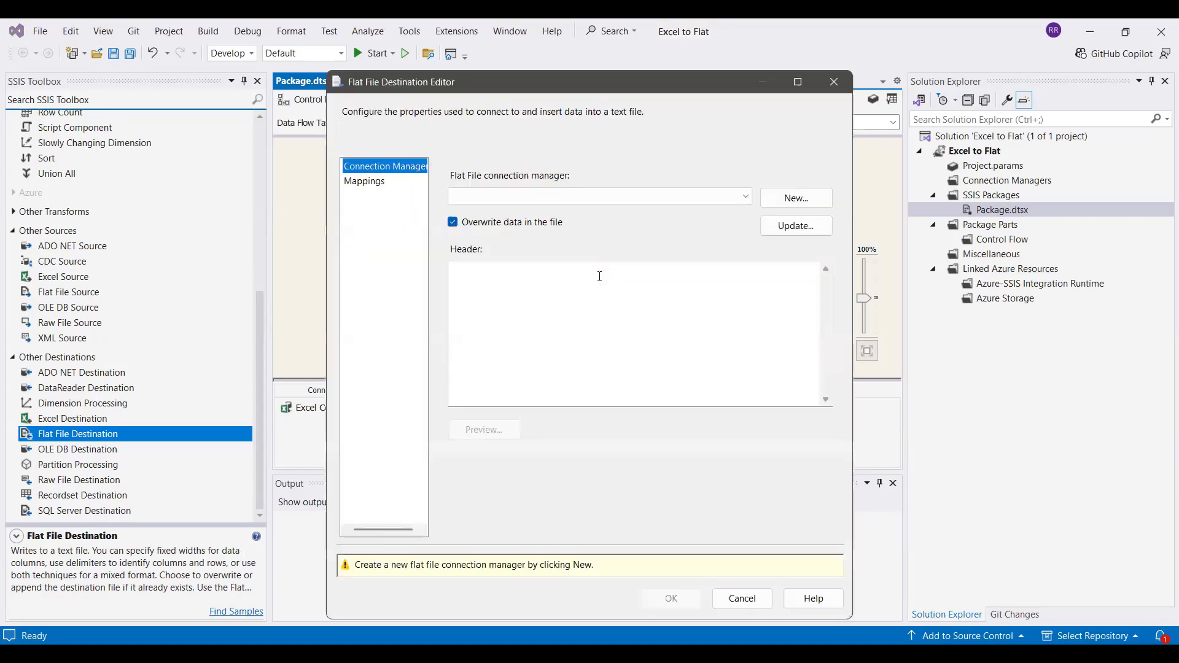
left_click(810, 201)
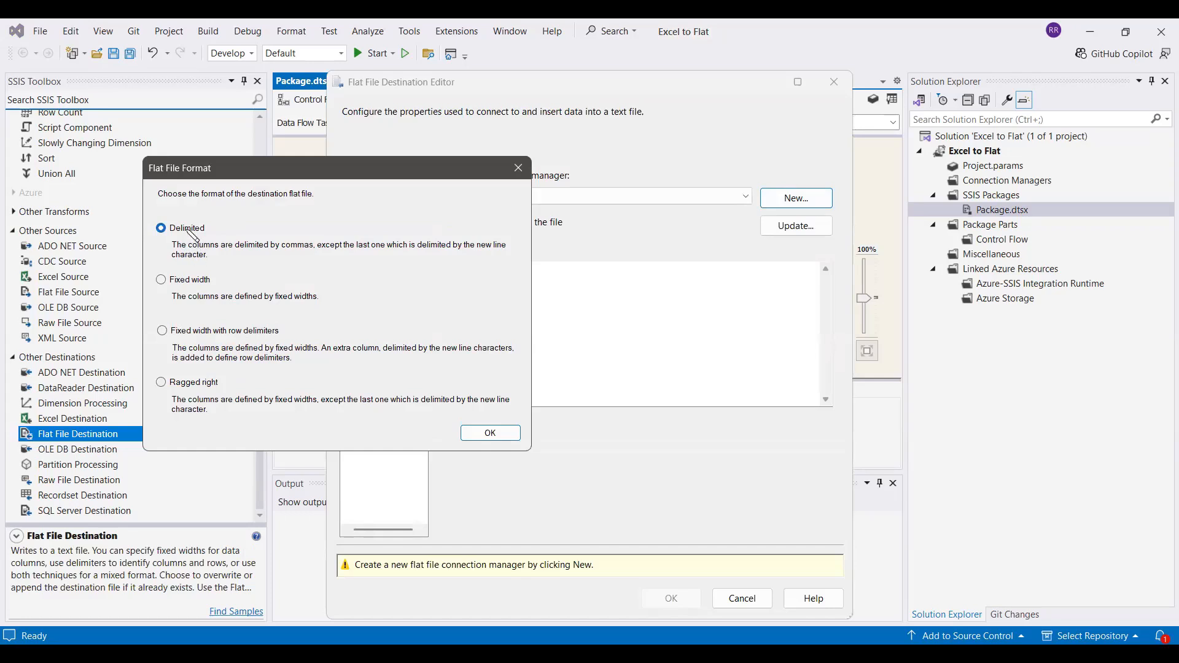
left_click(490, 434)
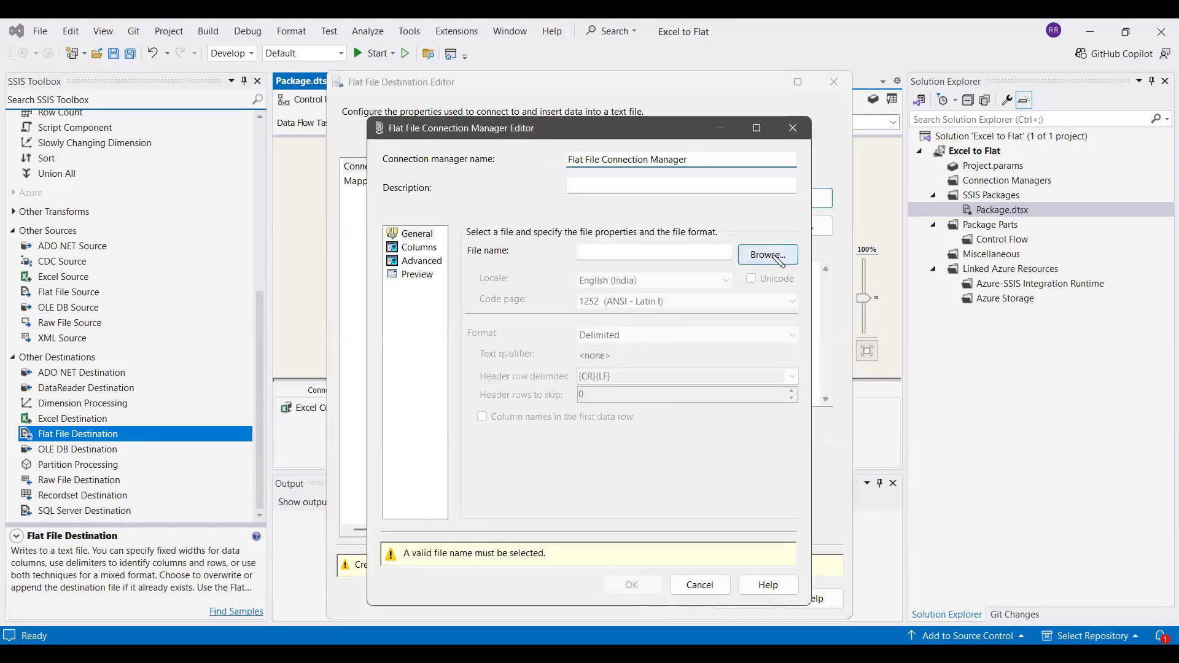
left_click(768, 254)
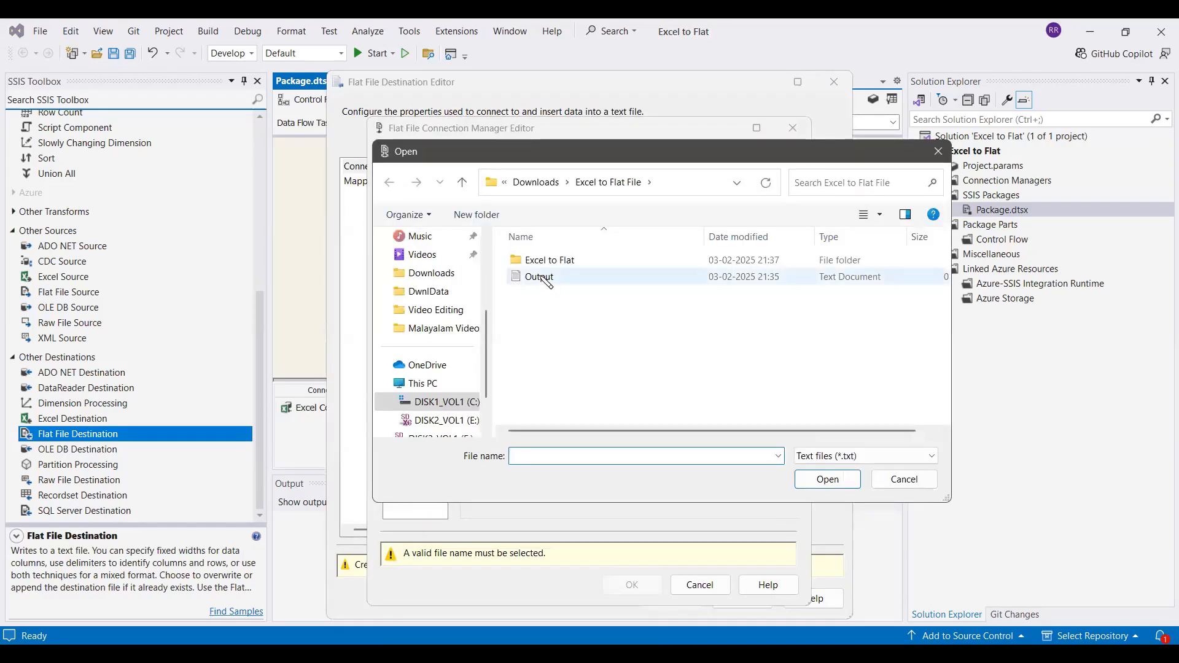
left_click(547, 280)
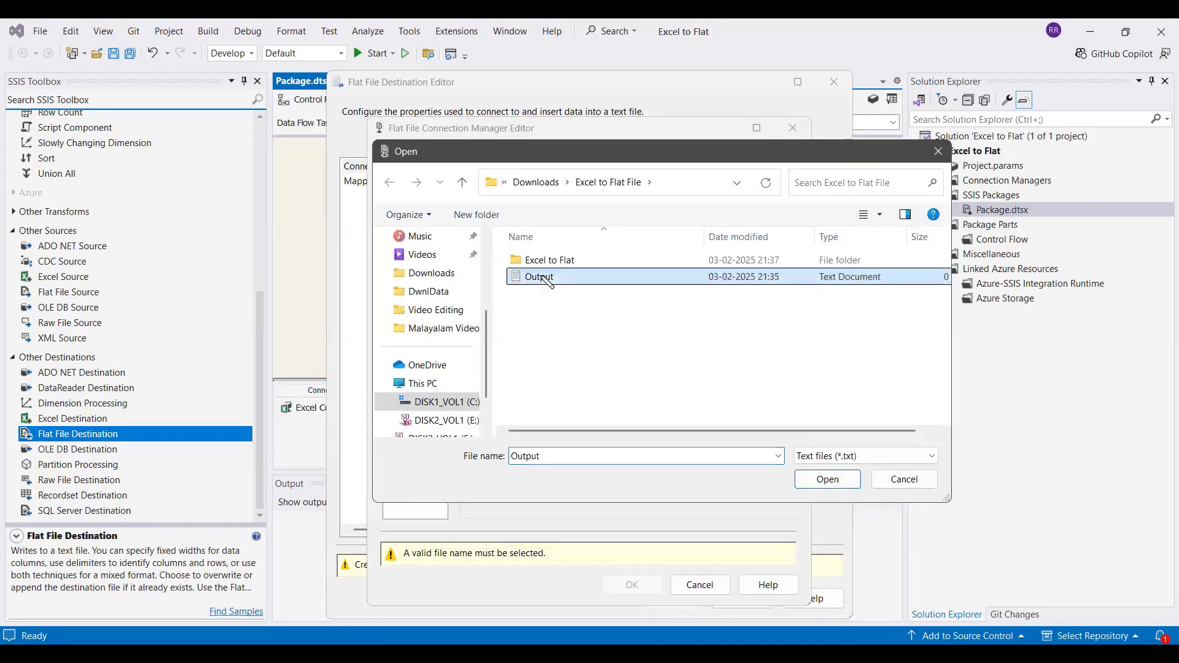
left_click(830, 480)
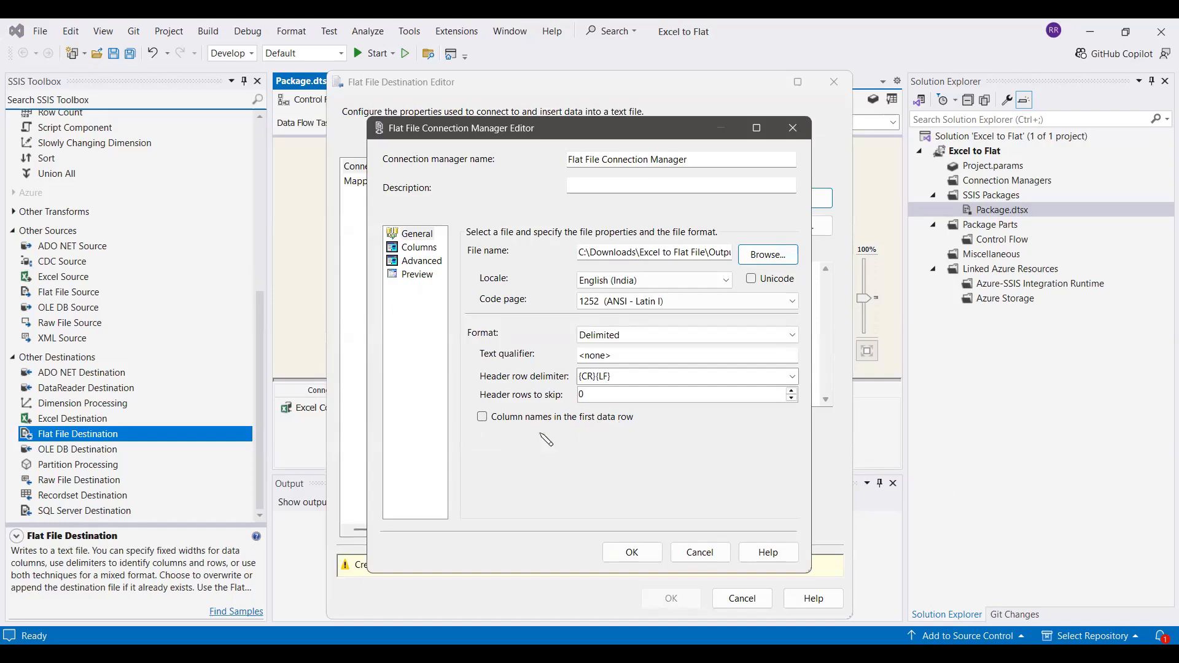
left_click(494, 420)
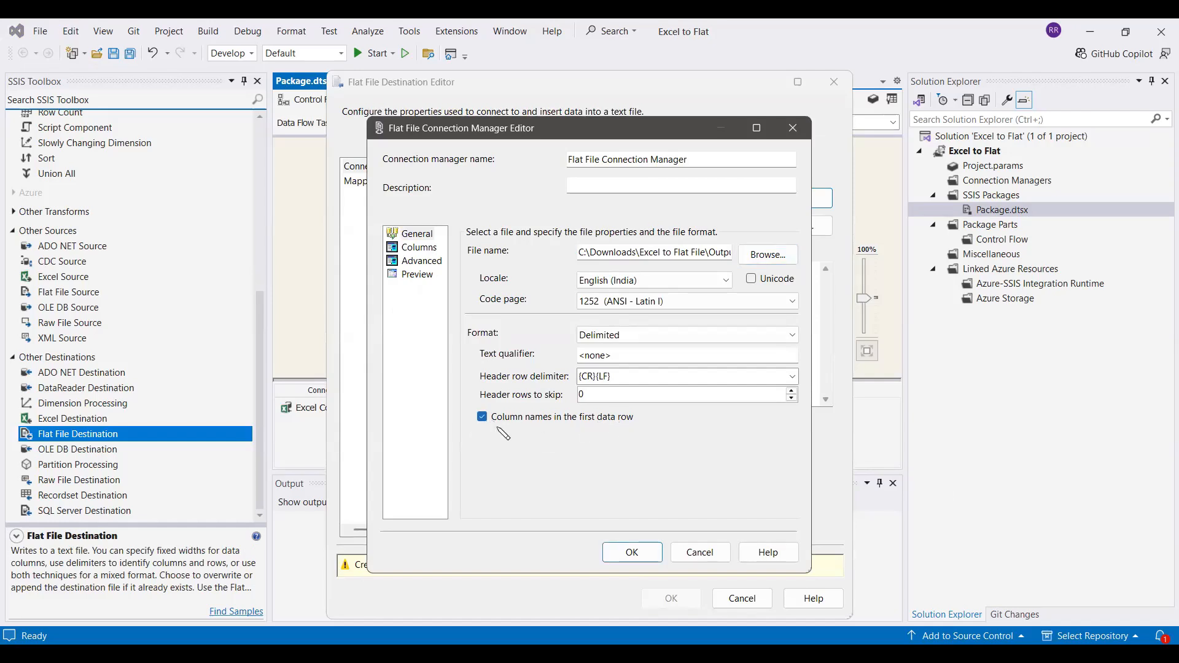
left_click(633, 552)
- Review the destination's column mappings, keep the Email input column mapped to Email, and accept the Flat File Destination settings
left_click(376, 184)
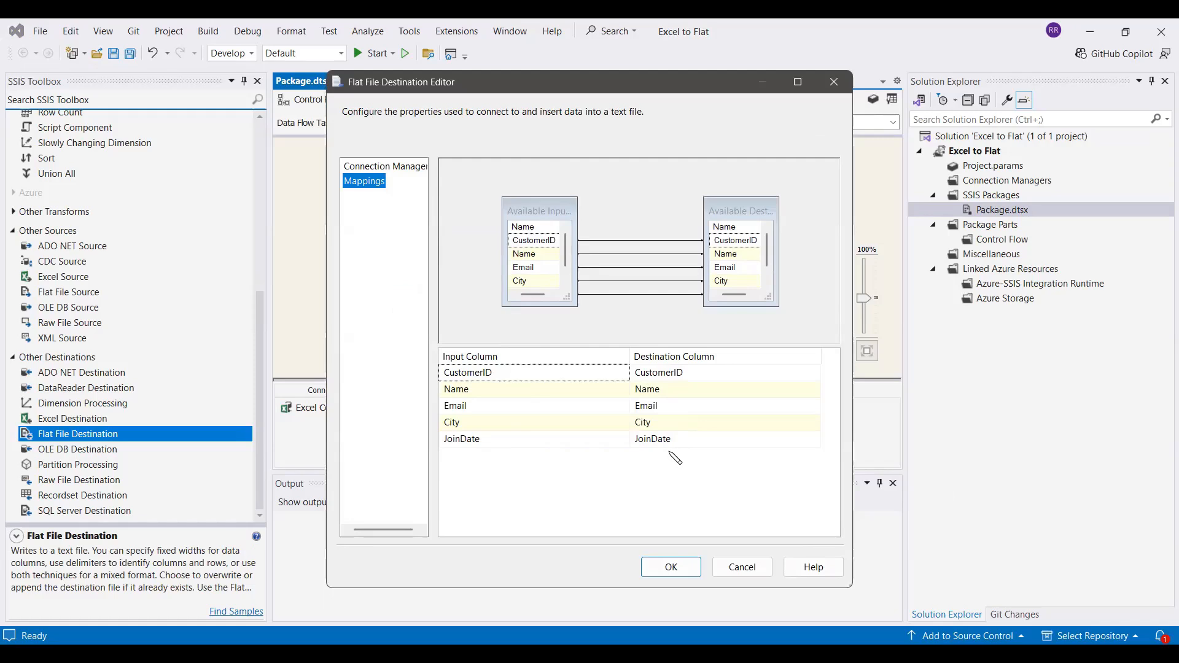
left_click(706, 407)
left_click(530, 408)
left_click(623, 407)
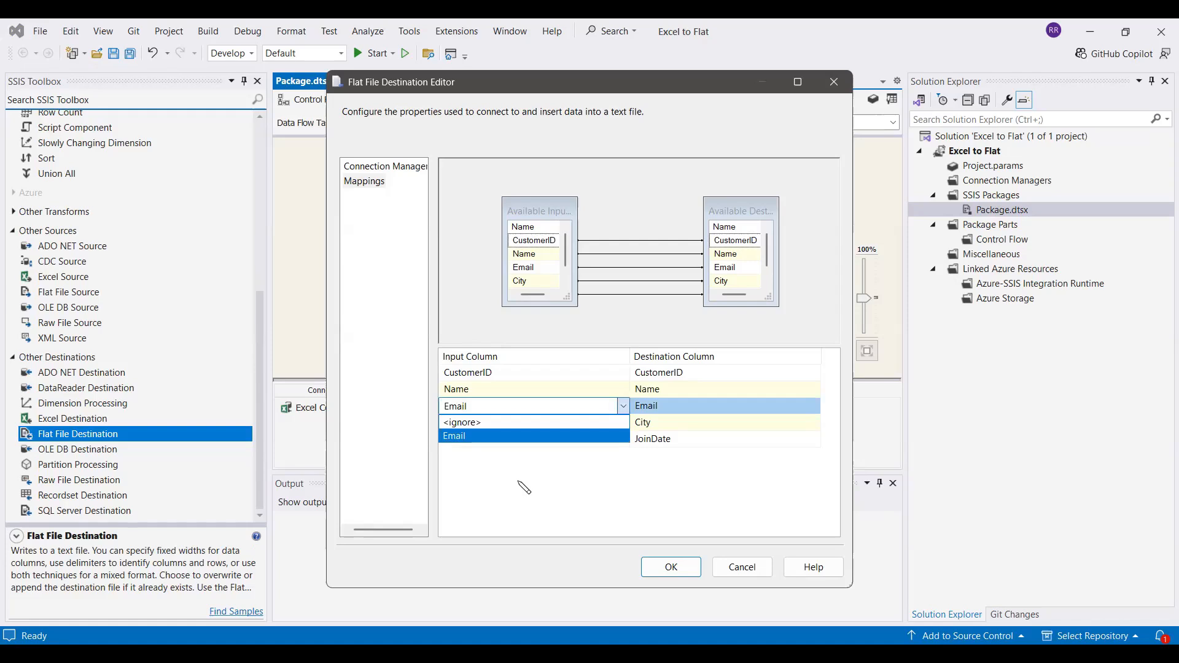
left_click(611, 437)
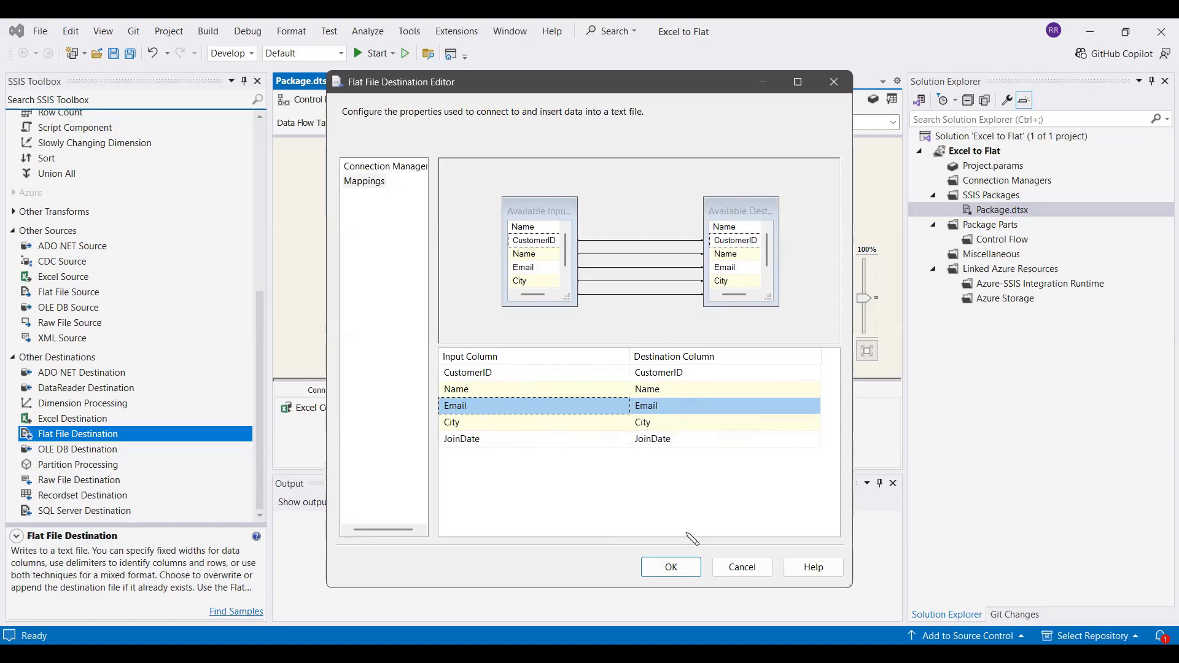
left_click(672, 566)
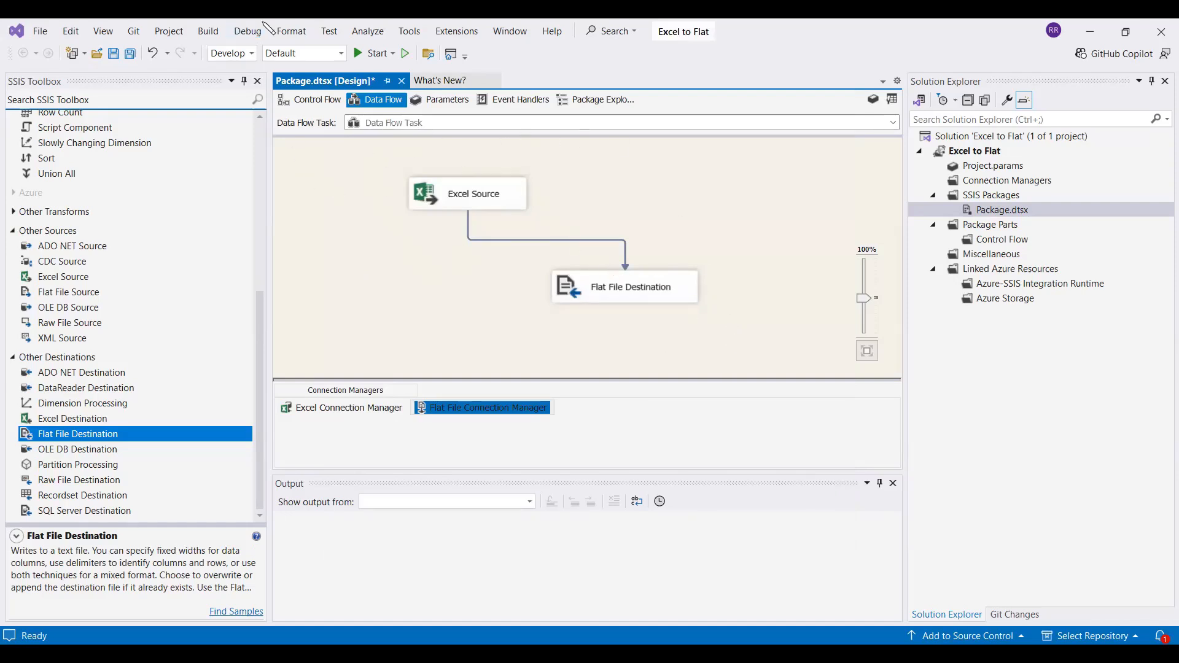
- Execute the data flow task and return the package to design mode after the run
right_click(569, 178)
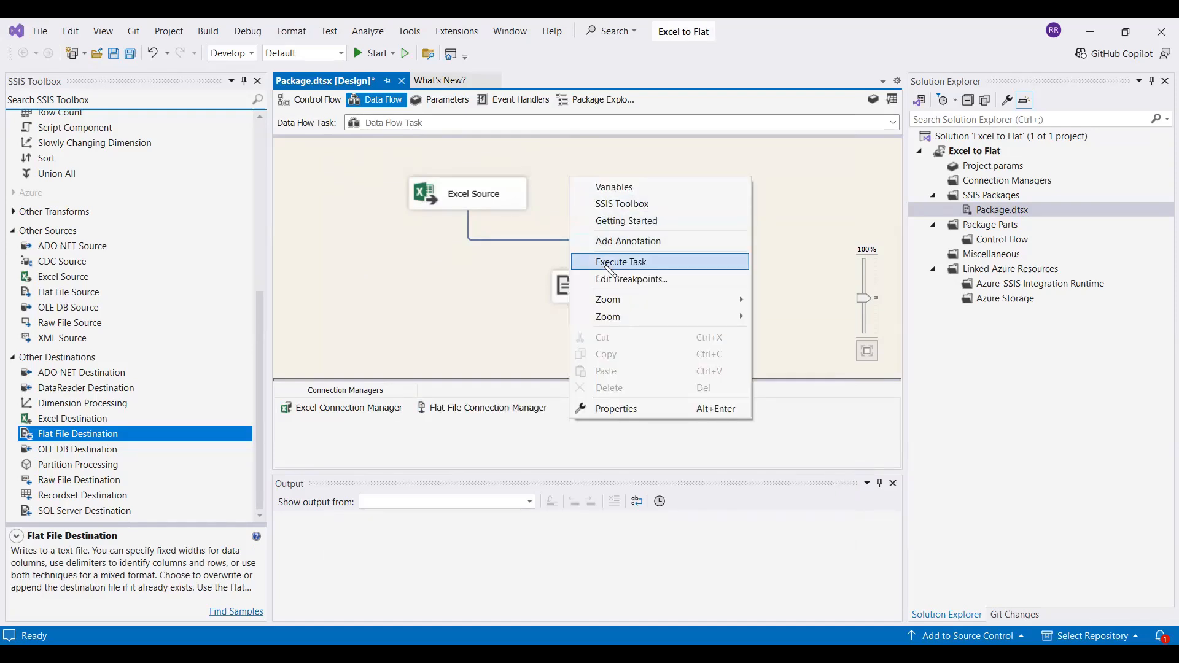
left_click(607, 267)
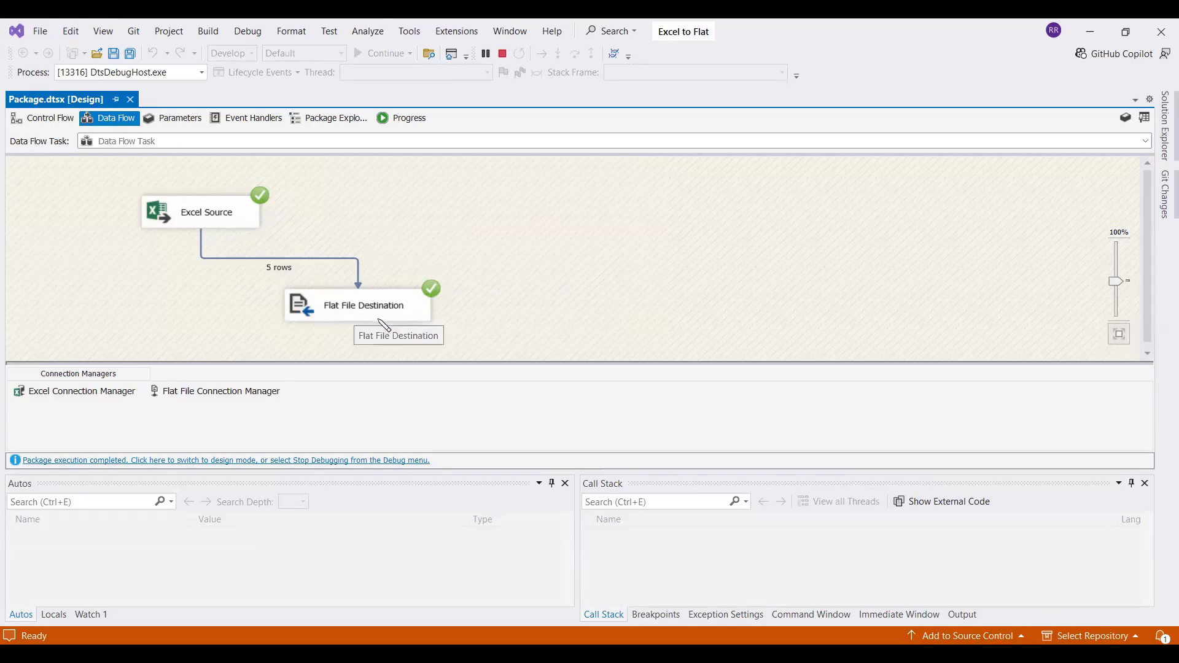
left_click(345, 462)
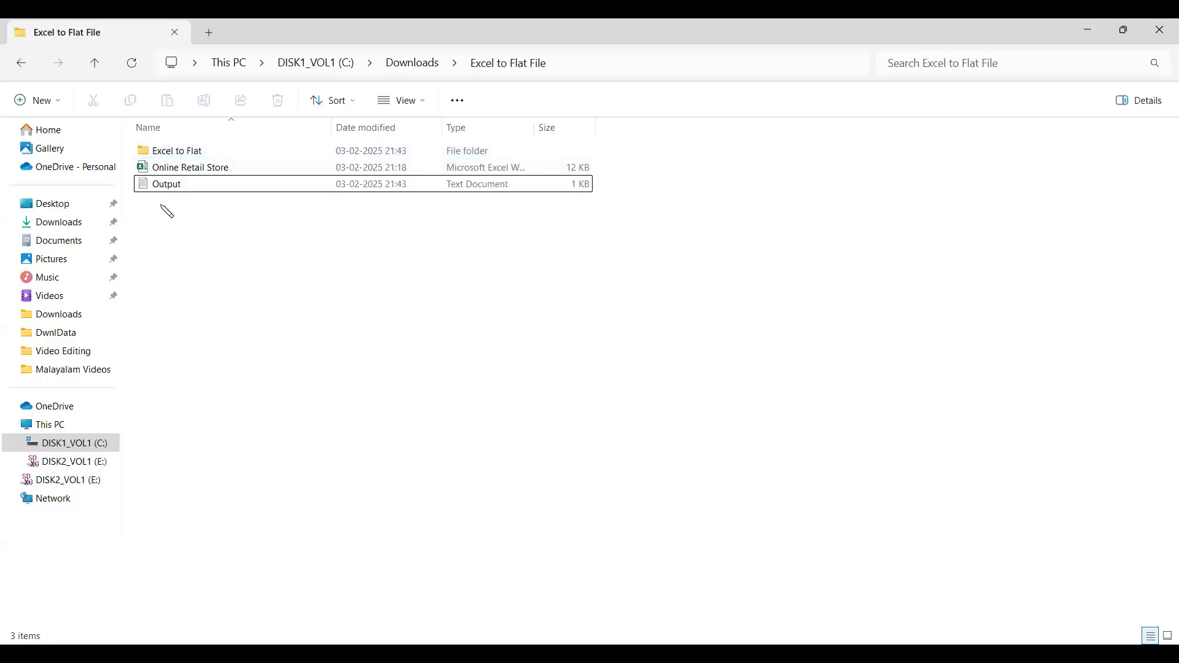
- In File Explorer, open the Output text file from the Excel to Flat File folder and examine the exported customer rows
left_click(178, 187)
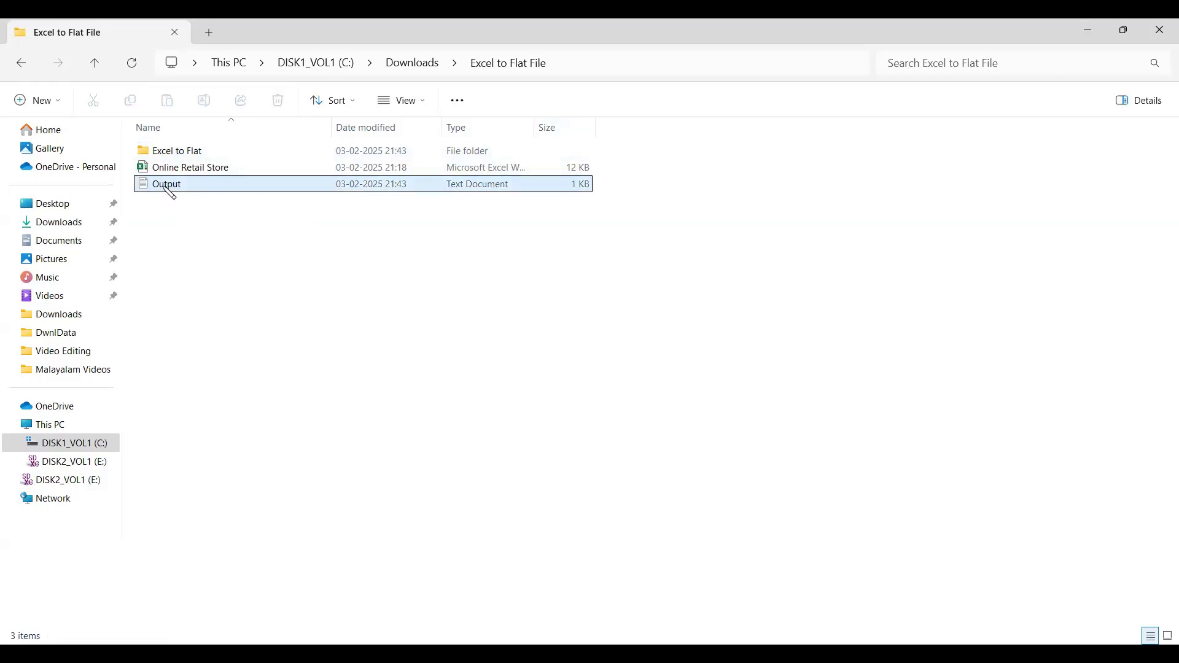
double_click(168, 188)
left_click_drag(146, 151, 556, 363)
left_click(557, 363)
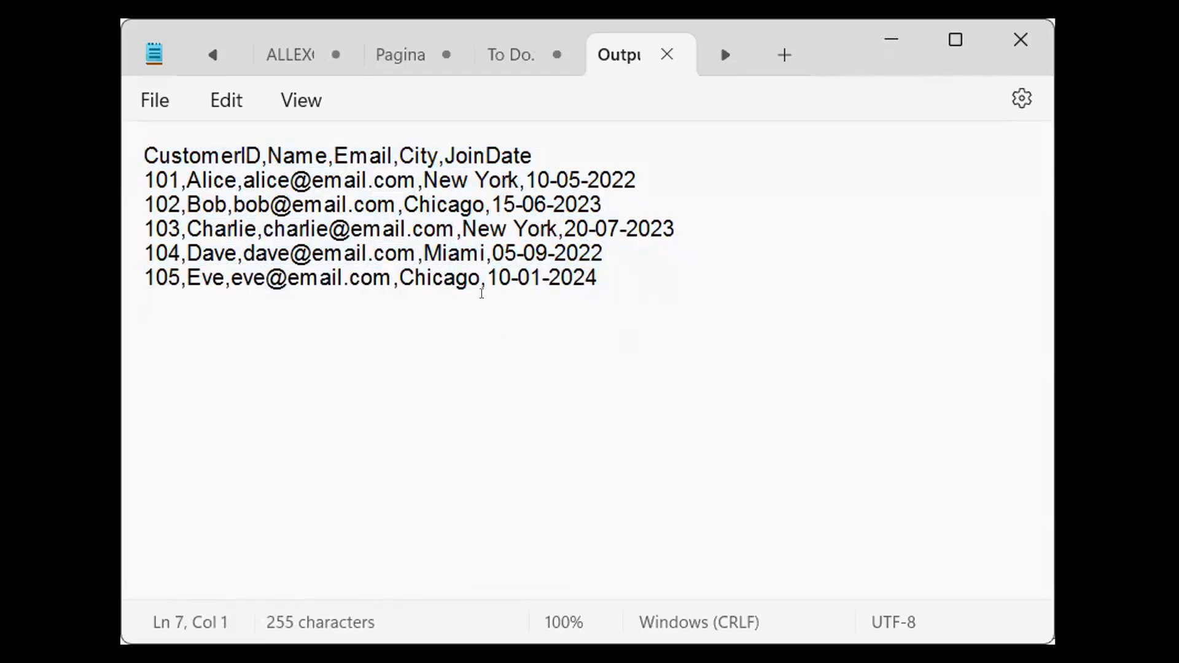
left_click_drag(481, 279, 489, 343)
left_click(489, 343)
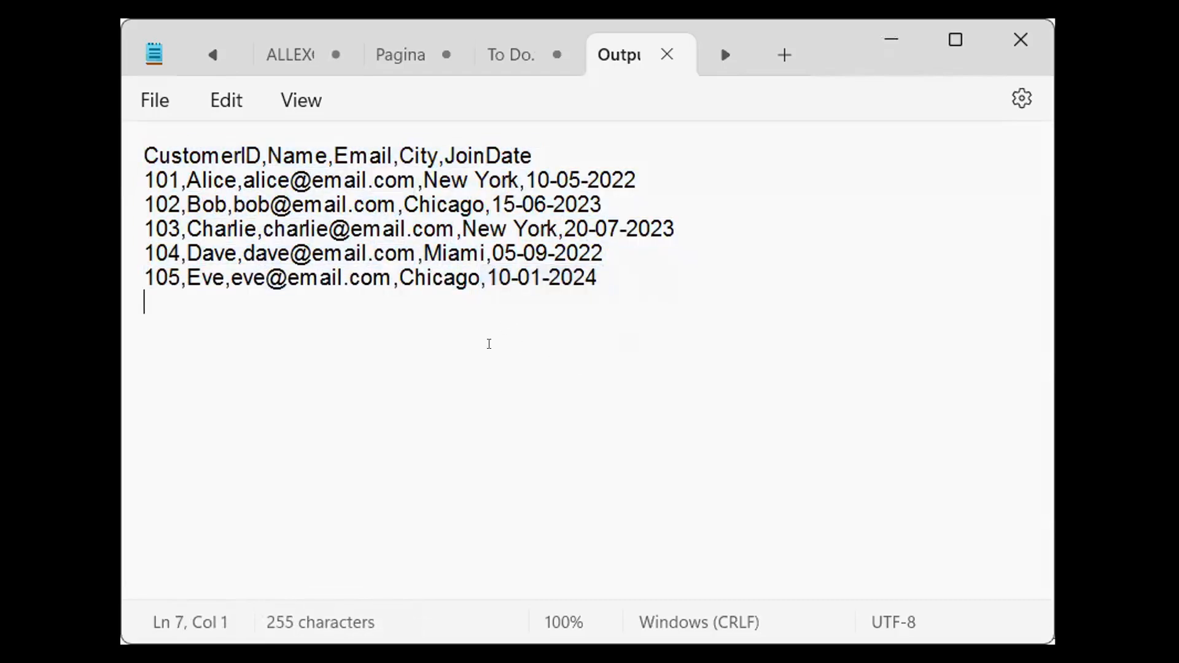